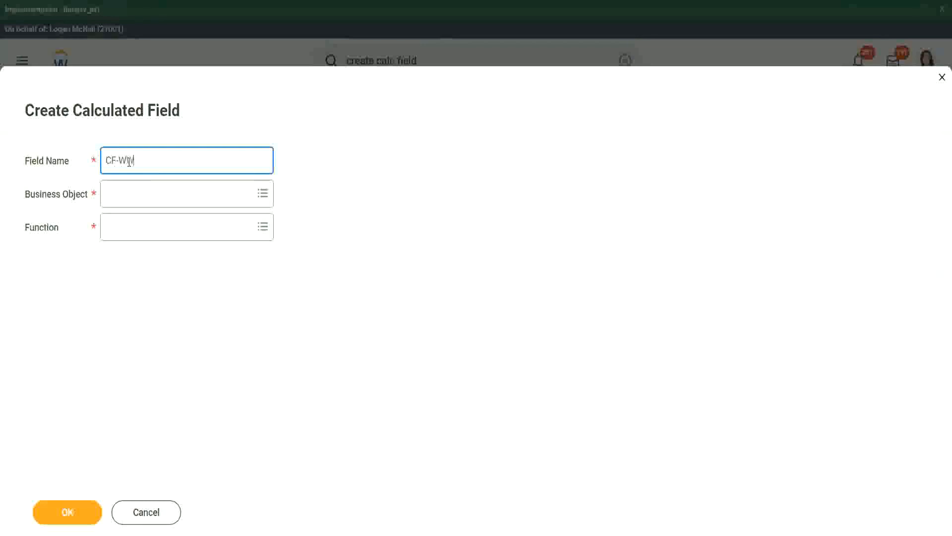
Name the new calculated field "CF-WW-TF-Dependent Relationship is Child"
{"action": "type", "text": "-TF"}
{"action": "type", "text": "Relationship is "}
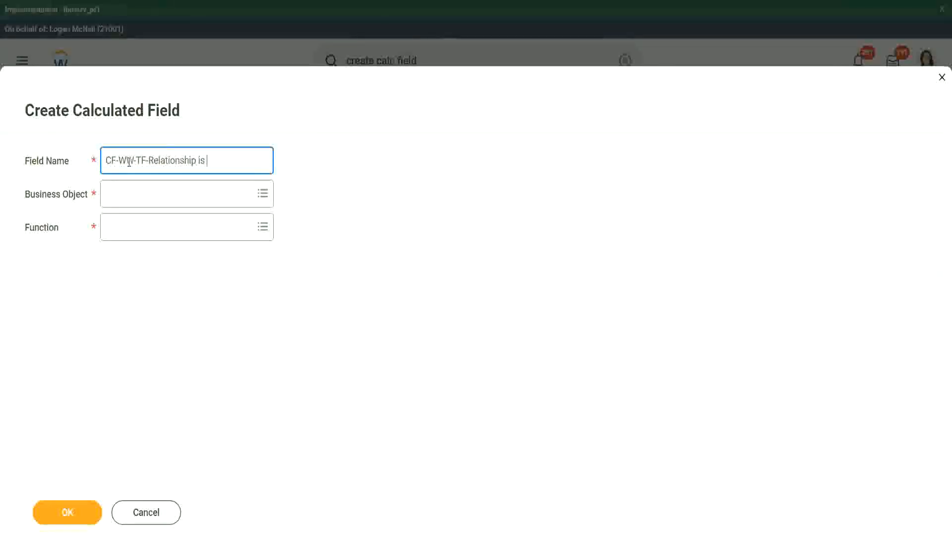
{"action": "type", "text": "child"}
{"action": "key", "text": "Left"}
{"action": "key", "text": "Left"}
{"action": "key", "text": "Delete"}
{"action": "type", "text": "CF-WW-TF-Dependent"}
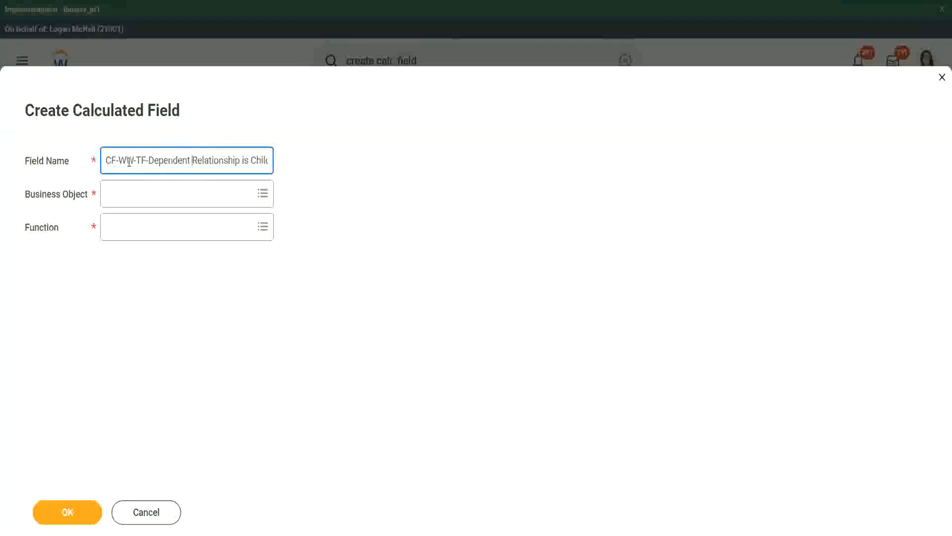
{"action": "key", "text": "Tab"}
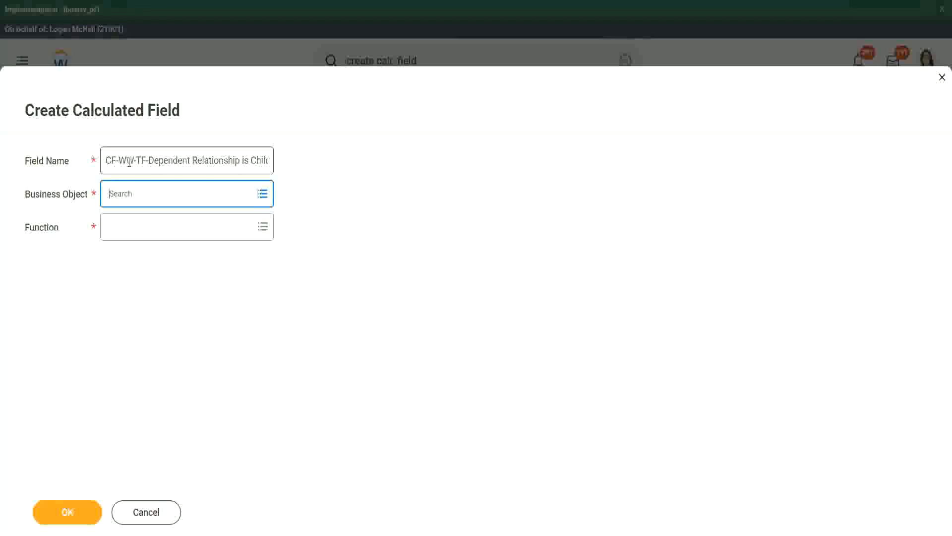
Assign the Dependent business object and the True/False Condition function to the calculated field and proceed to its definition
{"action": "type", "text": "depedne"}
{"action": "key", "text": "Return"}
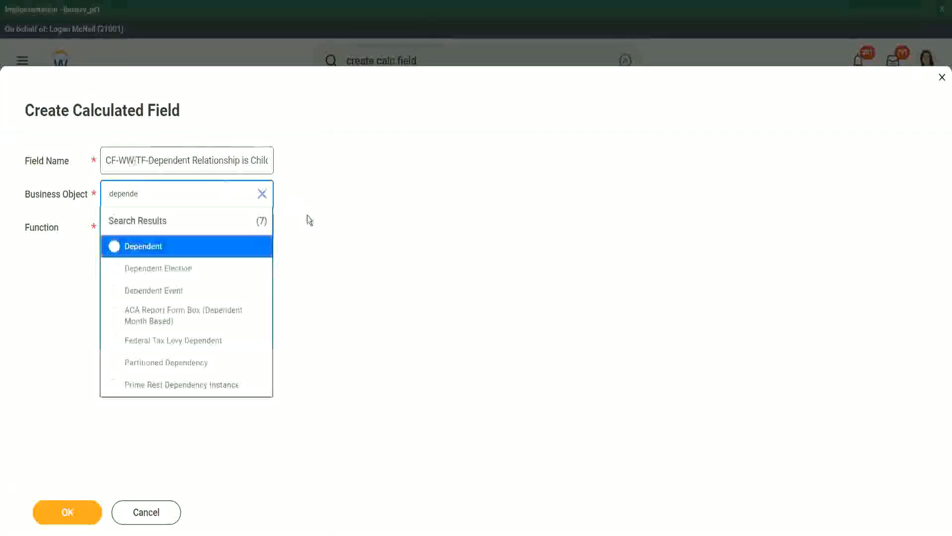
{"action": "left_click", "coordinate": [162, 250]}
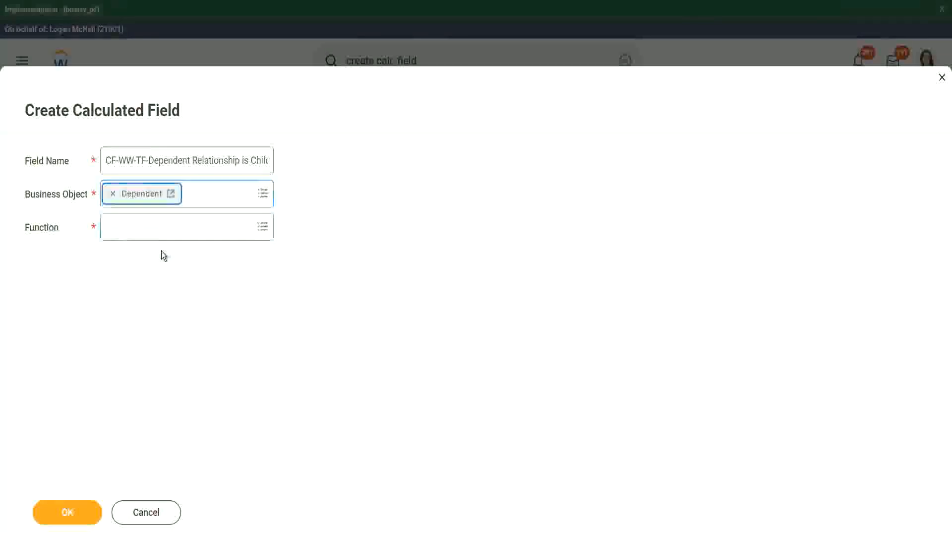
{"action": "left_click", "coordinate": [138, 224]}
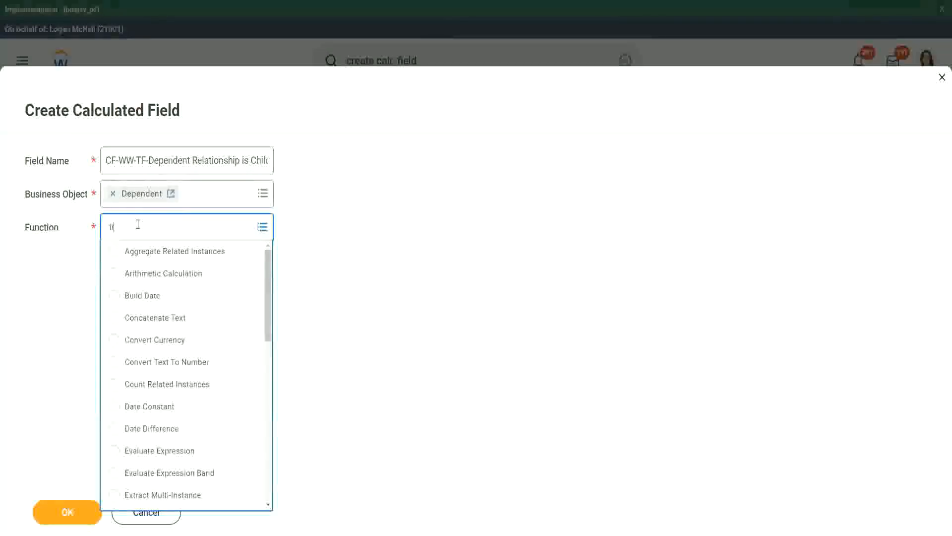
{"action": "type", "text": "true"}
{"action": "key", "text": "Return"}
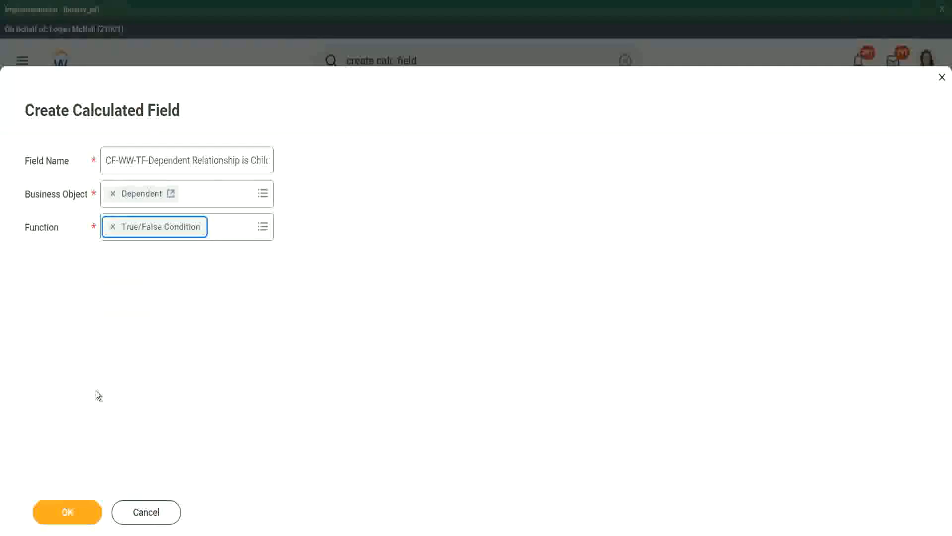
{"action": "left_click", "coordinate": [76, 515]}
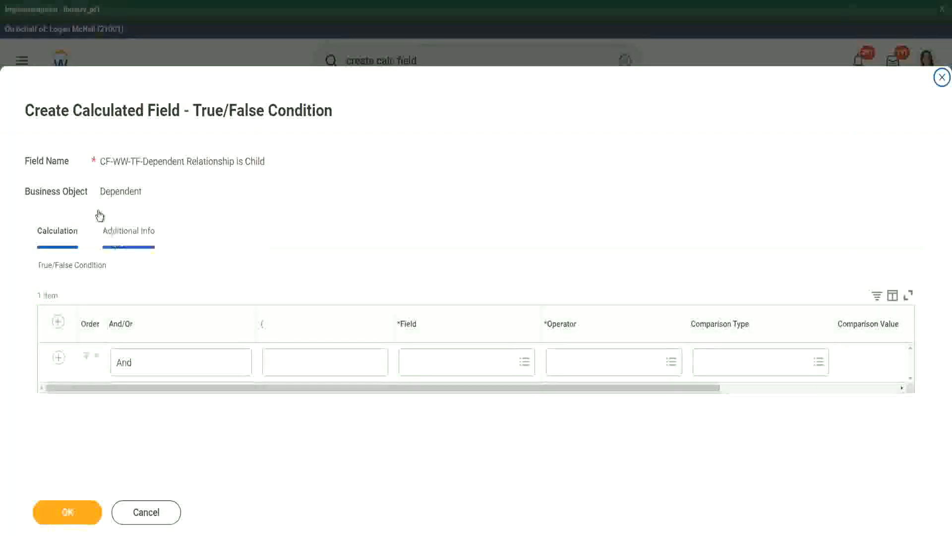
Set the condition row's field to the single-instance Relationship field and check its report field details
{"action": "left_click_drag", "start_coordinate": [101, 191], "coordinate": [139, 191]}
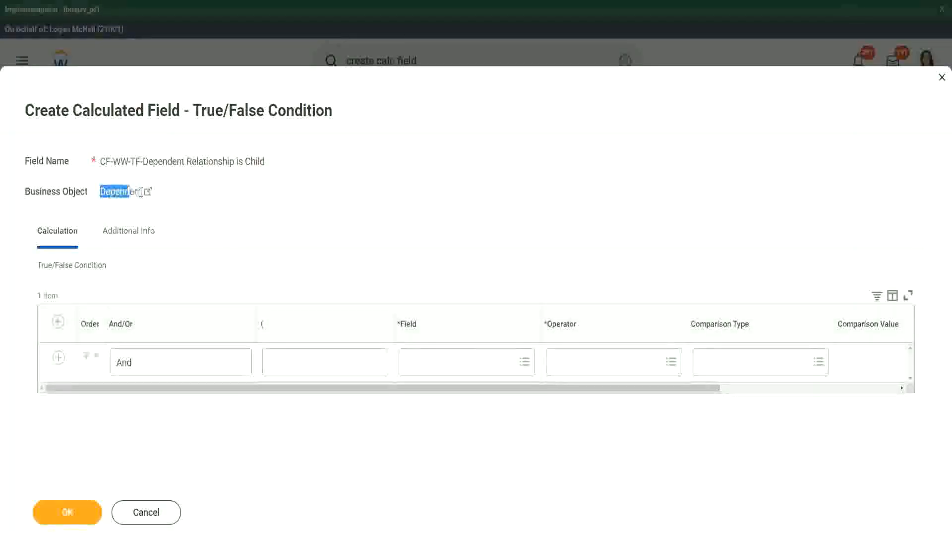
{"action": "left_click", "coordinate": [392, 205]}
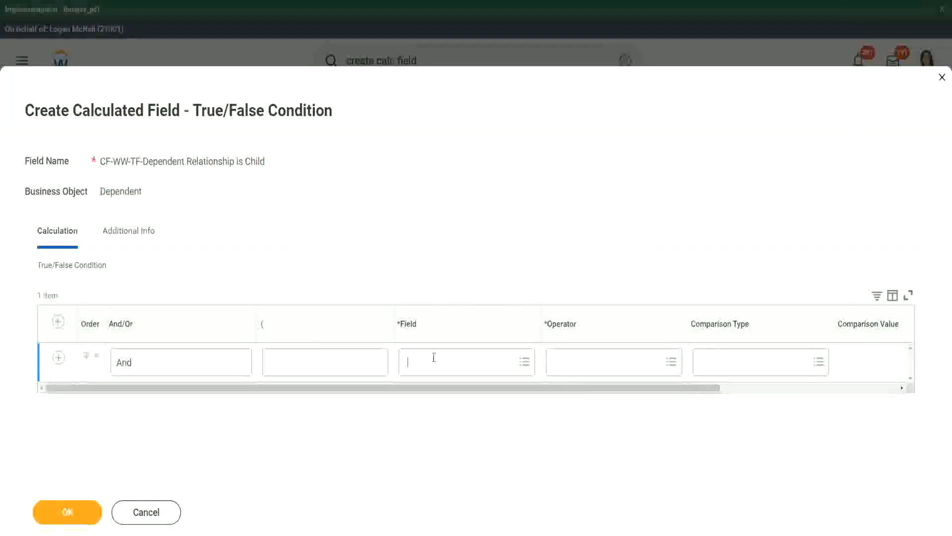
{"action": "left_click", "coordinate": [434, 357]}
{"action": "type", "text": "relation"}
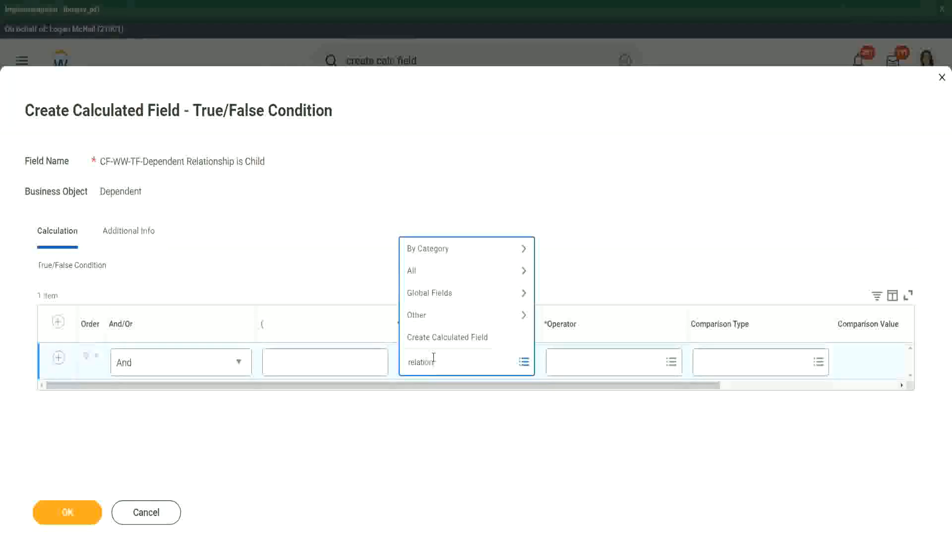
{"action": "type", "text": "ship"}
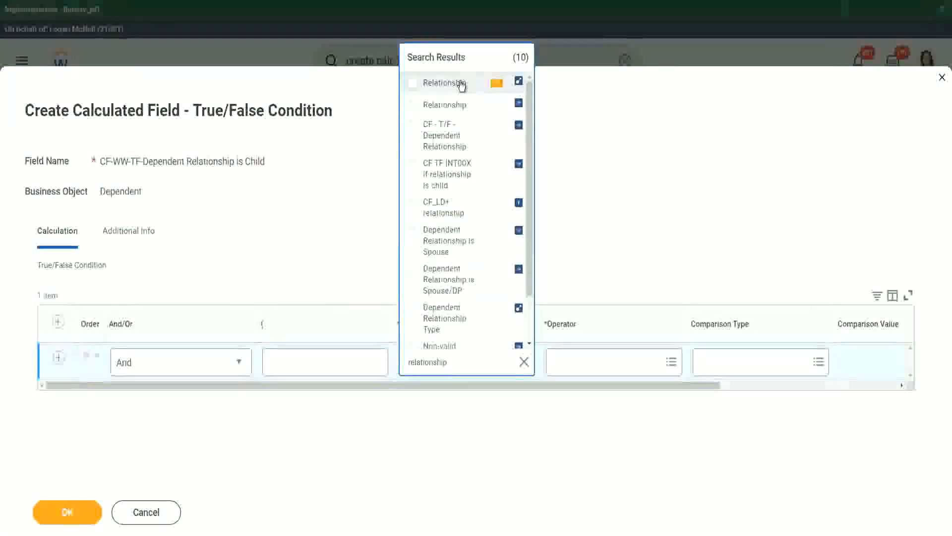
{"action": "left_click", "coordinate": [461, 83]}
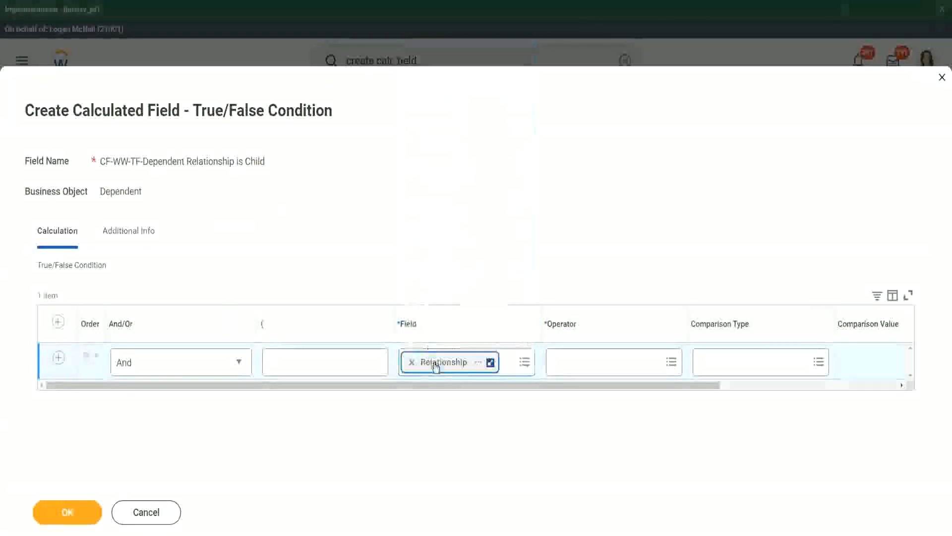
{"action": "left_click", "coordinate": [477, 363]}
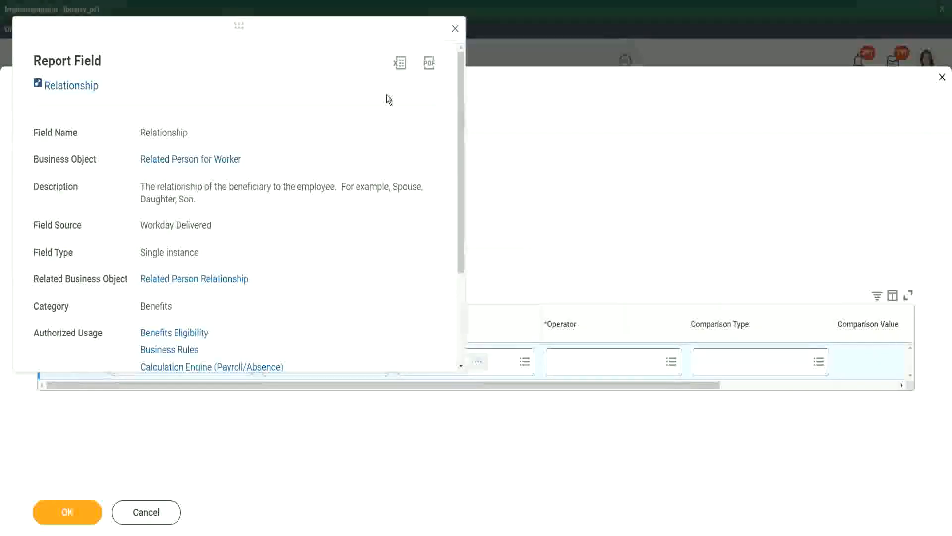
{"action": "left_click", "coordinate": [455, 28]}
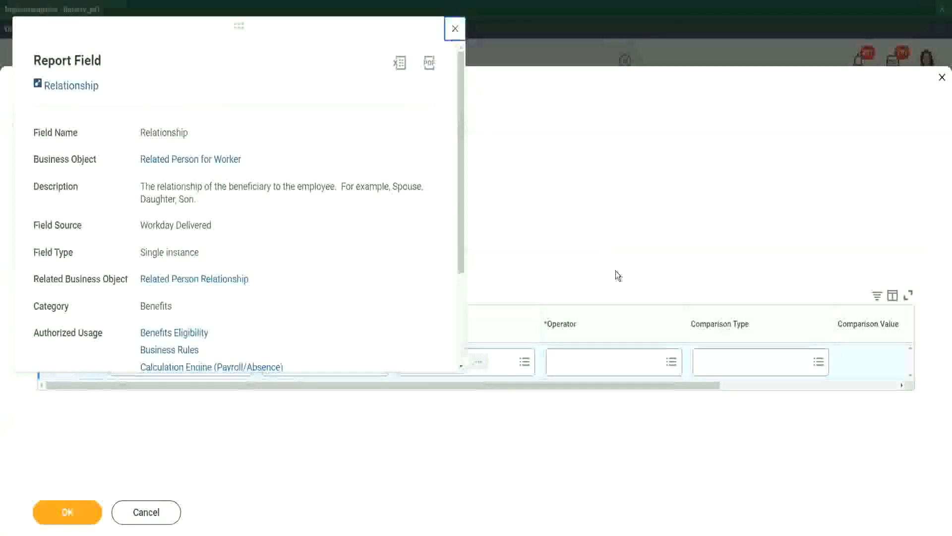
Set the operator of the Relationship condition to "in the selection list"
{"action": "left_click", "coordinate": [586, 361]}
{"action": "left_click", "coordinate": [597, 315]}
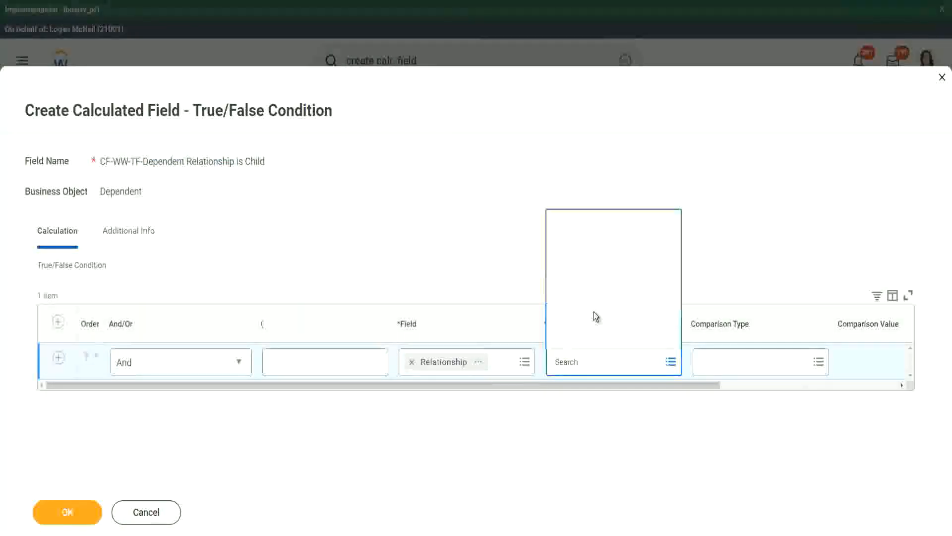
{"action": "left_click", "coordinate": [608, 271]}
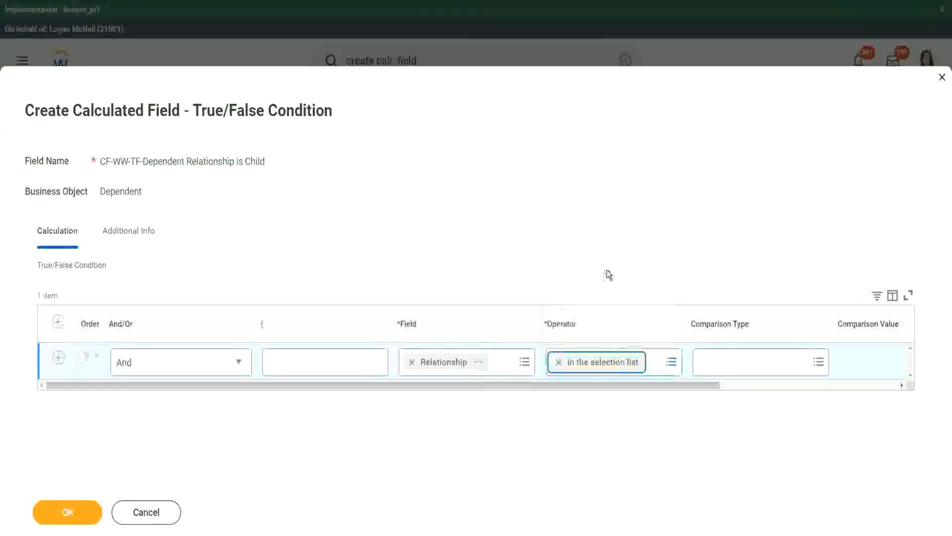
Set the condition's comparison value to Child and save the True/False calculated field
{"action": "left_click_drag", "start_coordinate": [611, 394], "coordinate": [802, 382]}
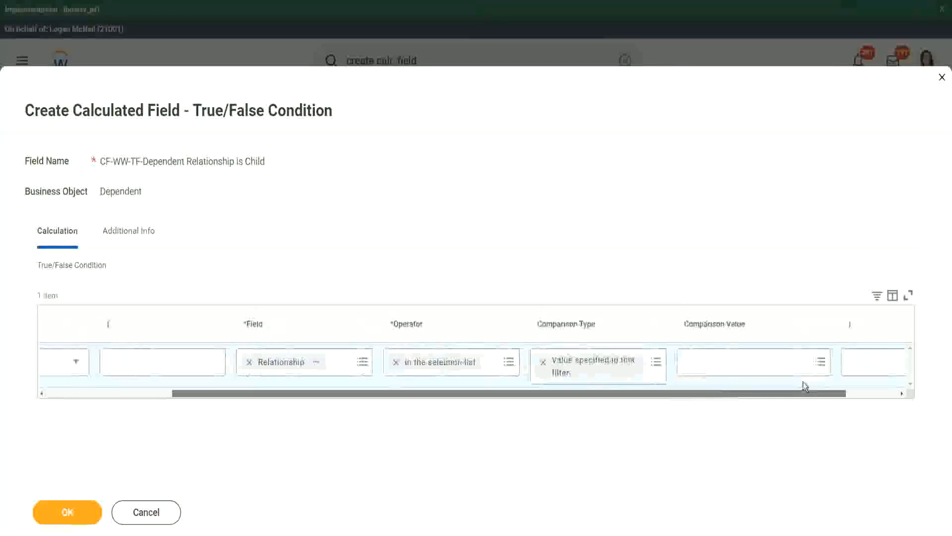
{"action": "left_click", "coordinate": [651, 364]}
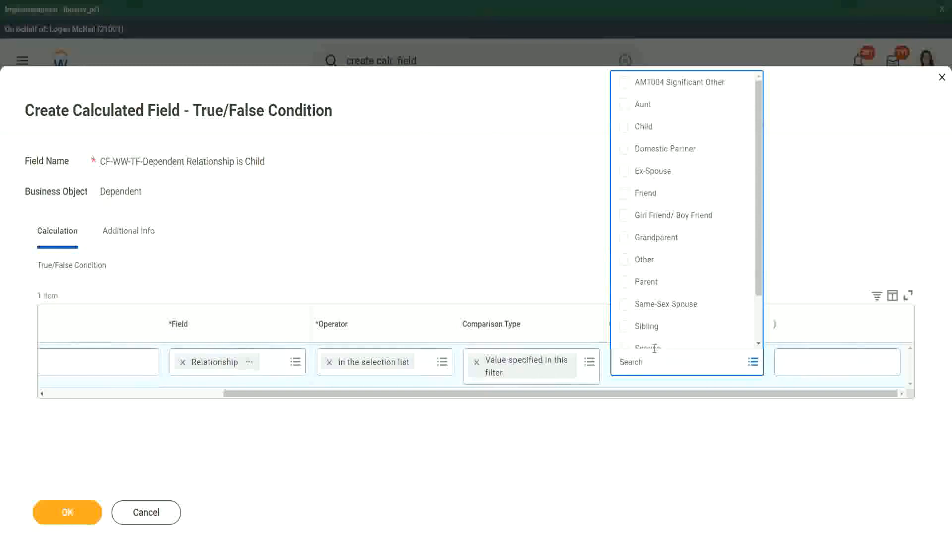
{"action": "left_click", "coordinate": [627, 131]}
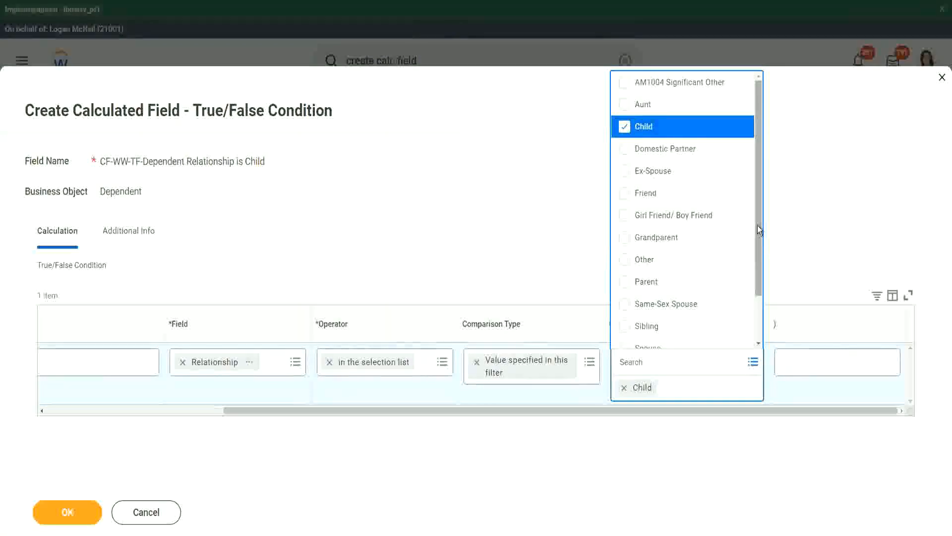
{"action": "scroll", "coordinate": [757, 225], "scroll_direction": "down", "scroll_amount": 2}
{"action": "scroll", "coordinate": [766, 239], "scroll_direction": "up", "scroll_amount": 2}
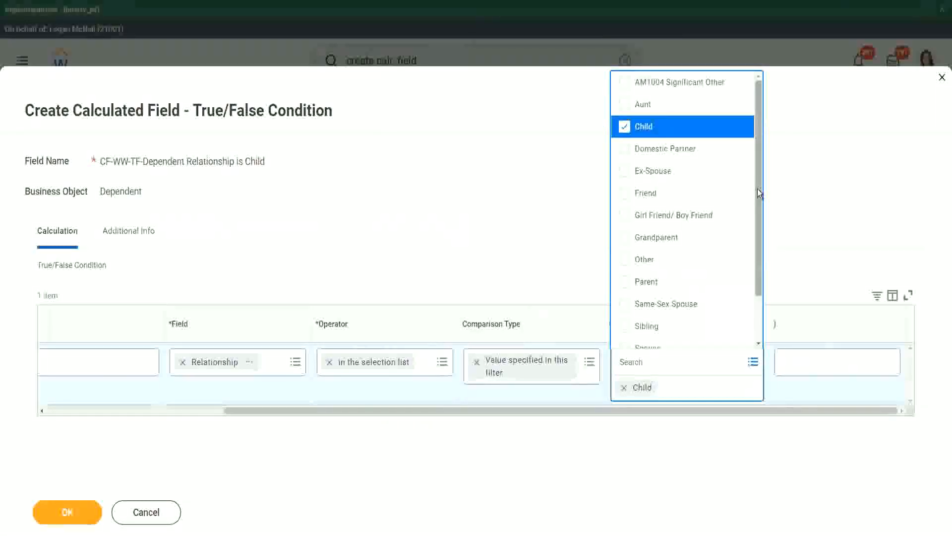
{"action": "left_click_drag", "start_coordinate": [756, 214], "coordinate": [757, 251]}
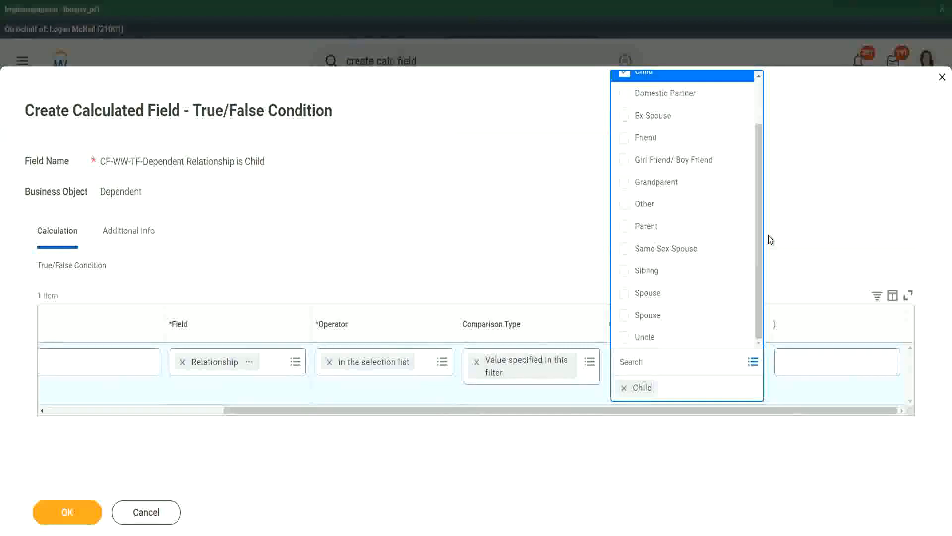
{"action": "left_click", "coordinate": [513, 222]}
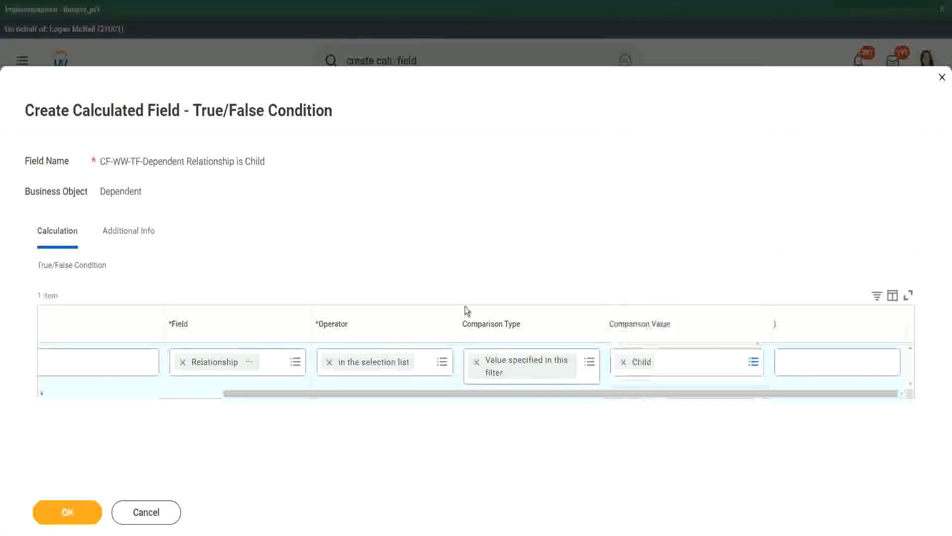
{"action": "left_click_drag", "start_coordinate": [270, 397], "coordinate": [79, 415]}
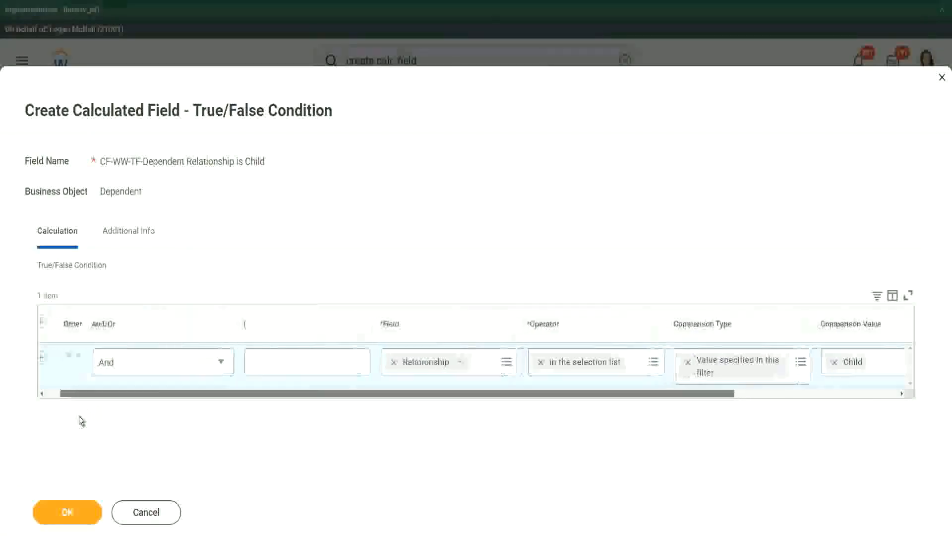
{"action": "left_click", "coordinate": [65, 514]}
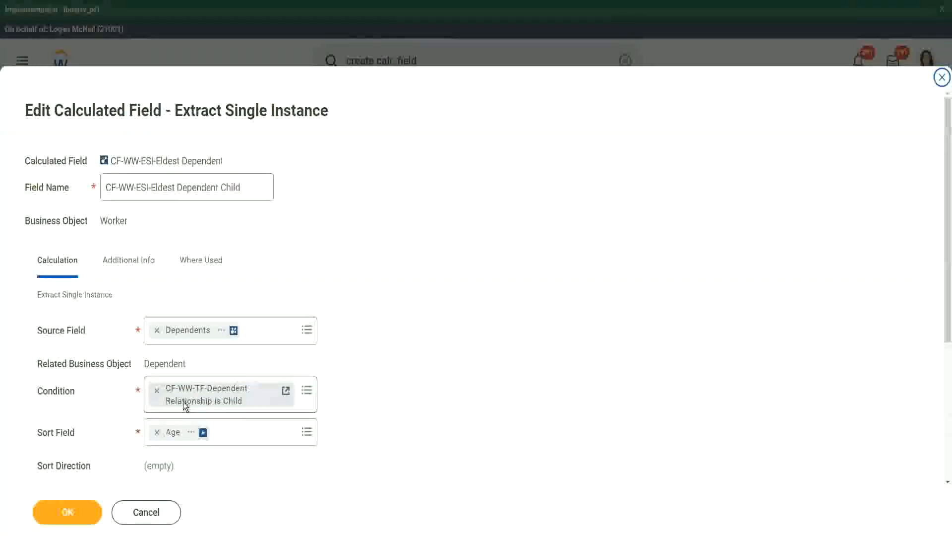
Save the Extract Single Instance field CF-WW-ESI-Eldest Dependent Child and copy its name
{"action": "scroll", "coordinate": [183, 401], "scroll_direction": "down", "scroll_amount": 2}
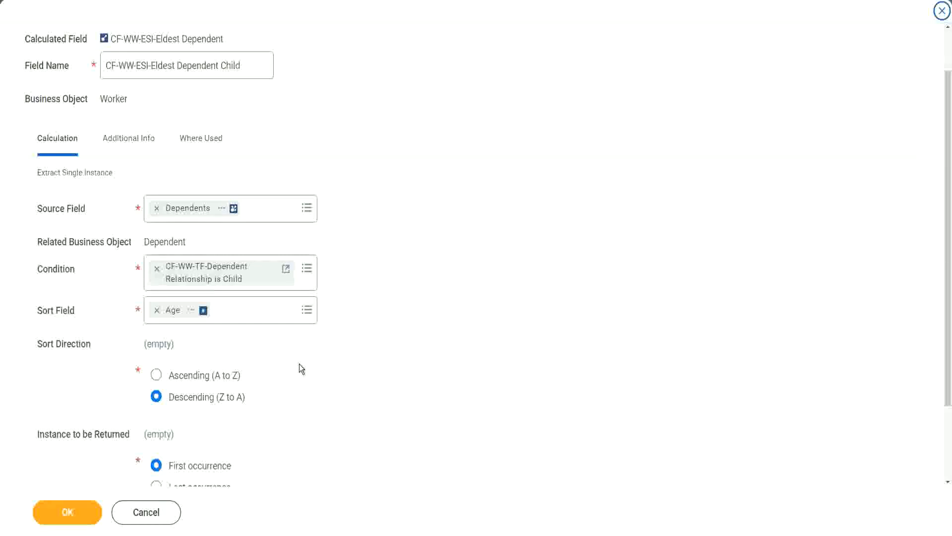
{"action": "left_click", "coordinate": [75, 519]}
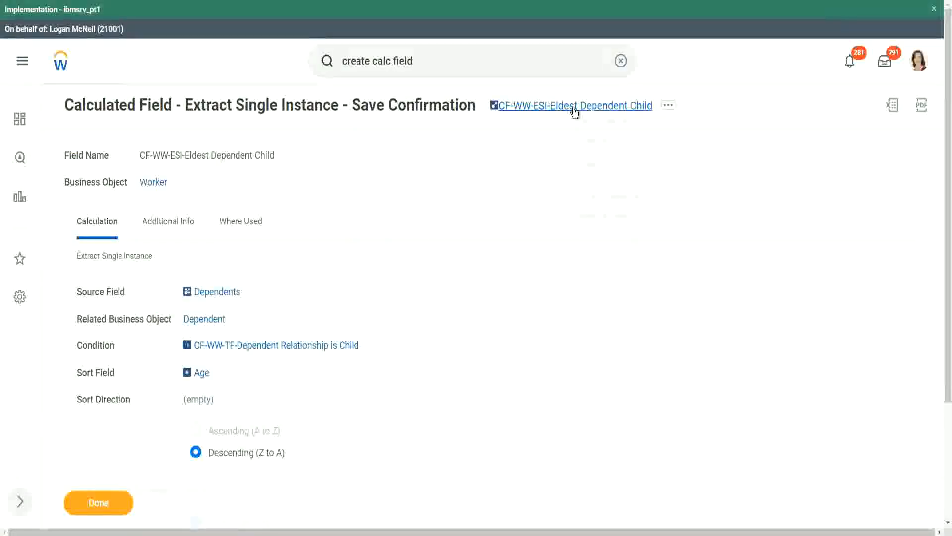
{"action": "right_click", "coordinate": [576, 106]}
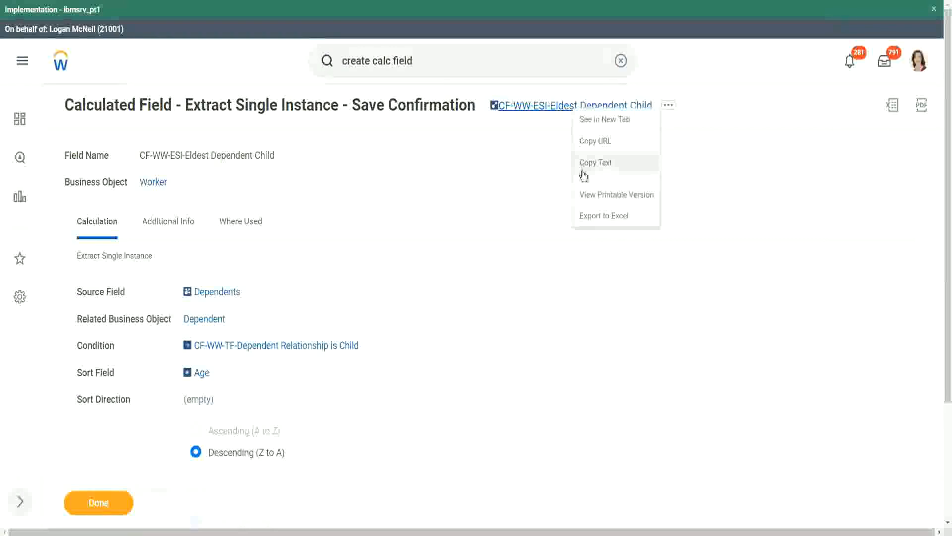
{"action": "left_click", "coordinate": [423, 60]}
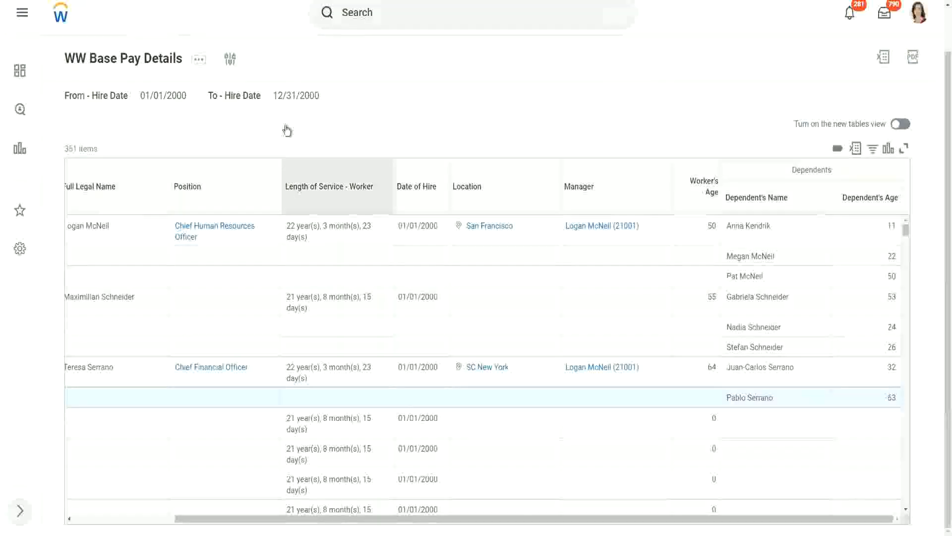
Open the WW Base Pay Details custom report for editing
{"action": "left_click", "coordinate": [199, 59]}
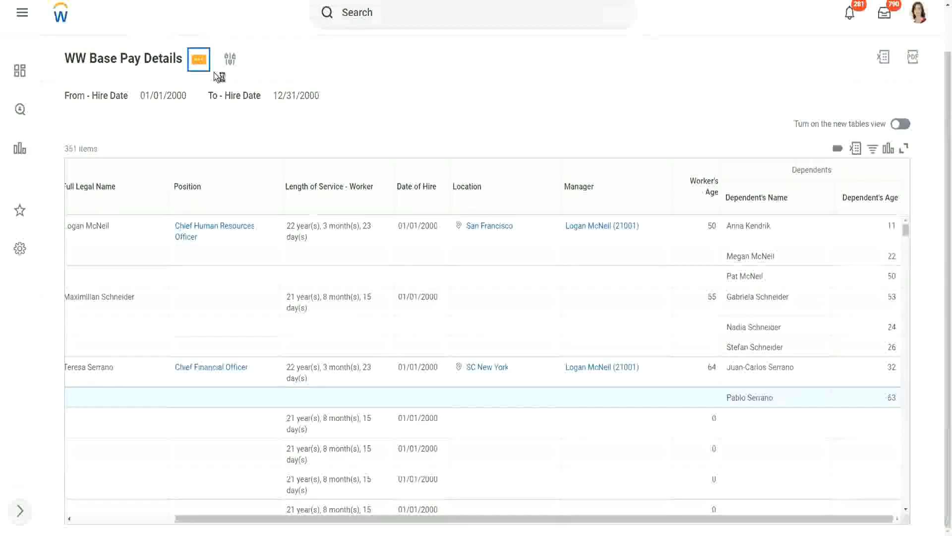
{"action": "left_click", "coordinate": [200, 62]}
{"action": "mouse_move", "coordinate": [261, 112]}
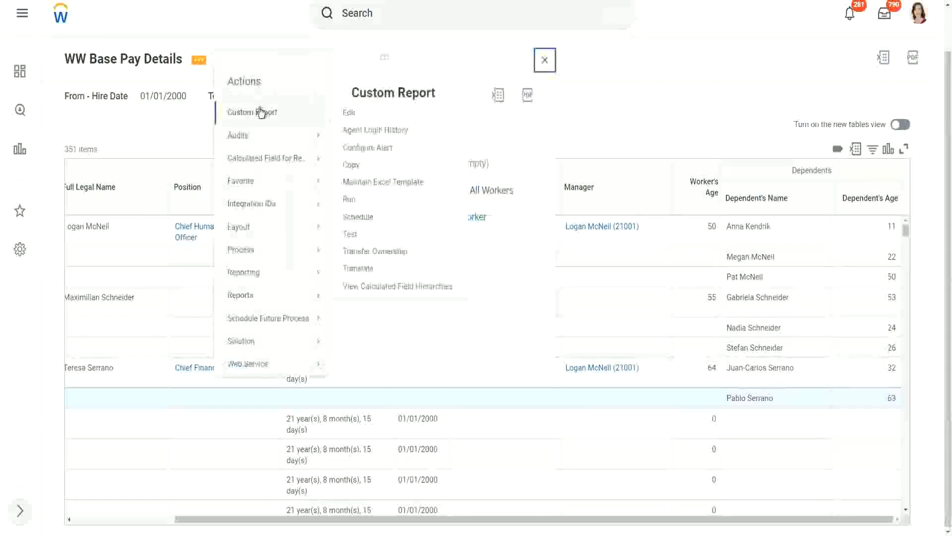
{"action": "left_click", "coordinate": [355, 117]}
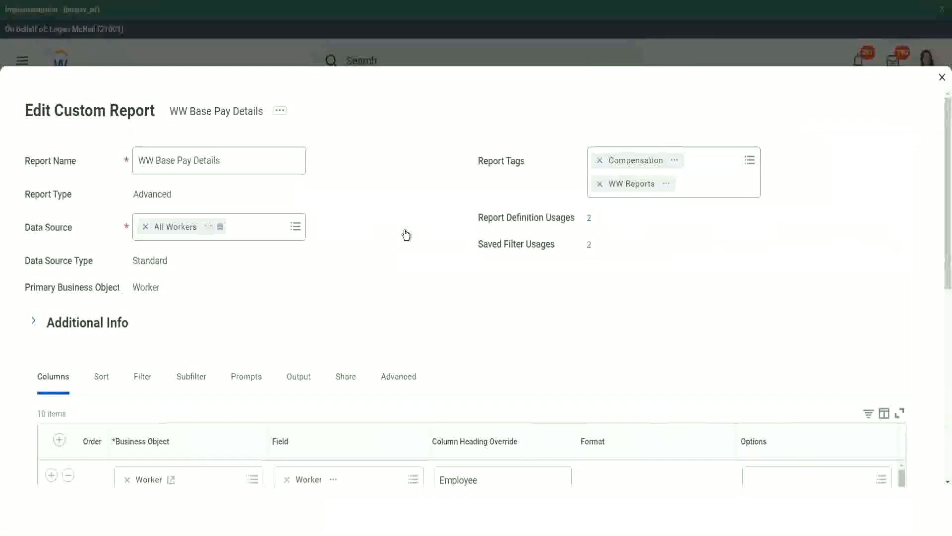
Add a Worker column row below Worker's Age in the report, using the field CF-WW-ESI-Eldest Dependent Child
{"action": "scroll", "coordinate": [406, 235], "scroll_direction": "down", "scroll_amount": 5}
{"action": "scroll", "coordinate": [266, 358], "scroll_direction": "down", "scroll_amount": 2}
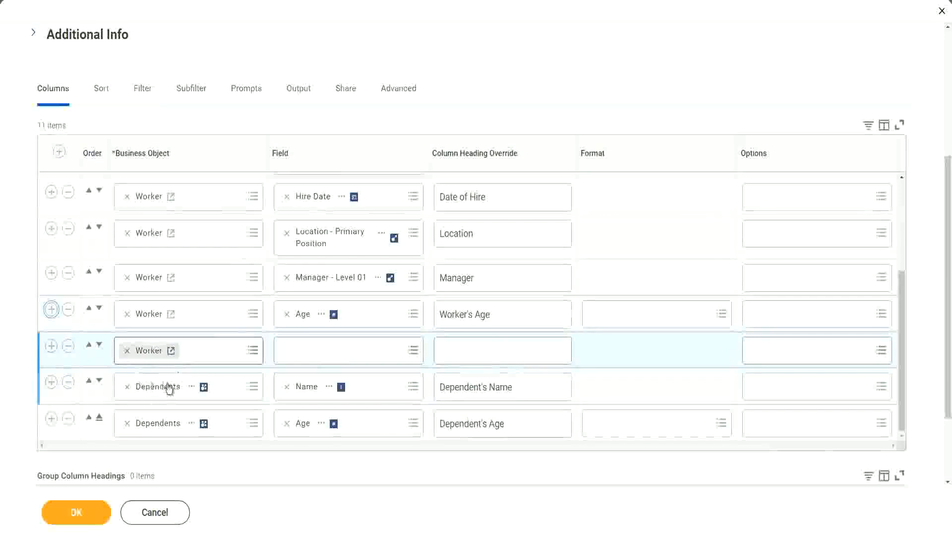
{"action": "left_click", "coordinate": [315, 345]}
{"action": "type", "text": "CF-WW-EBI-Eldest Dependent Child"}
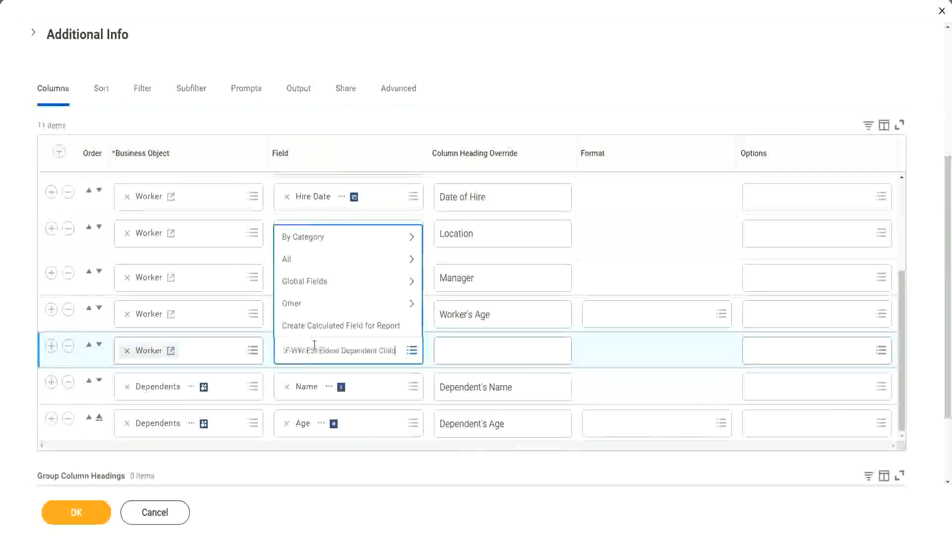
{"action": "key", "text": "Return"}
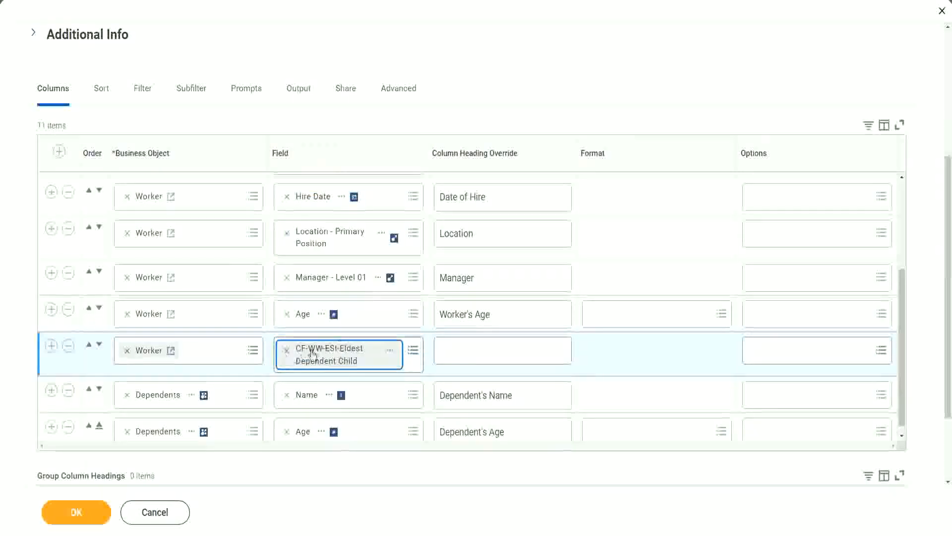
Set the new column's heading override to Eldest Dependent Child and save the report definition
{"action": "left_click", "coordinate": [459, 351]}
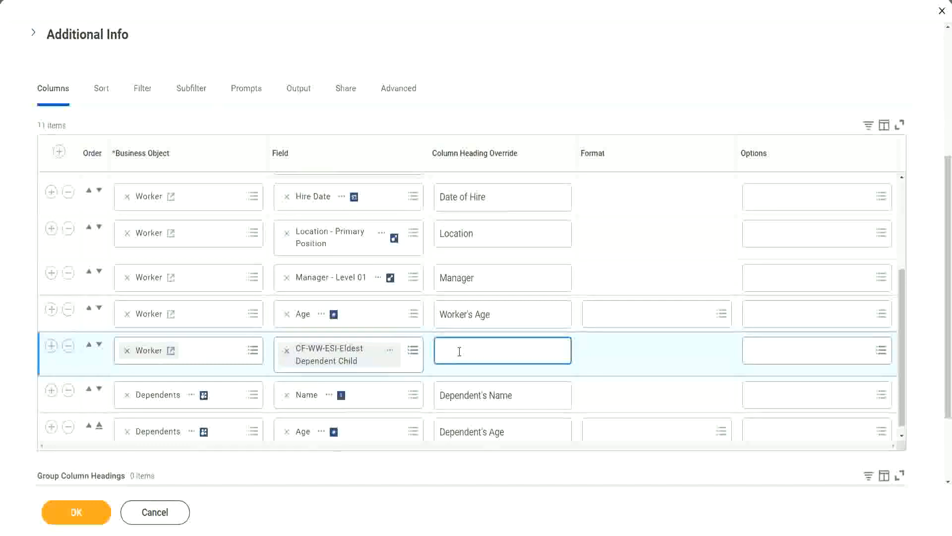
{"action": "type", "text": "Eld"}
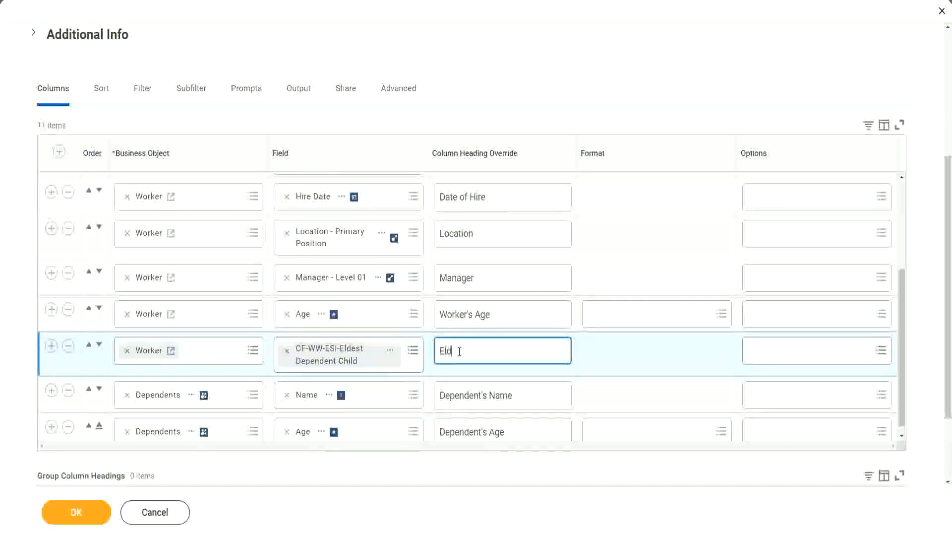
{"action": "type", "text": "est De"}
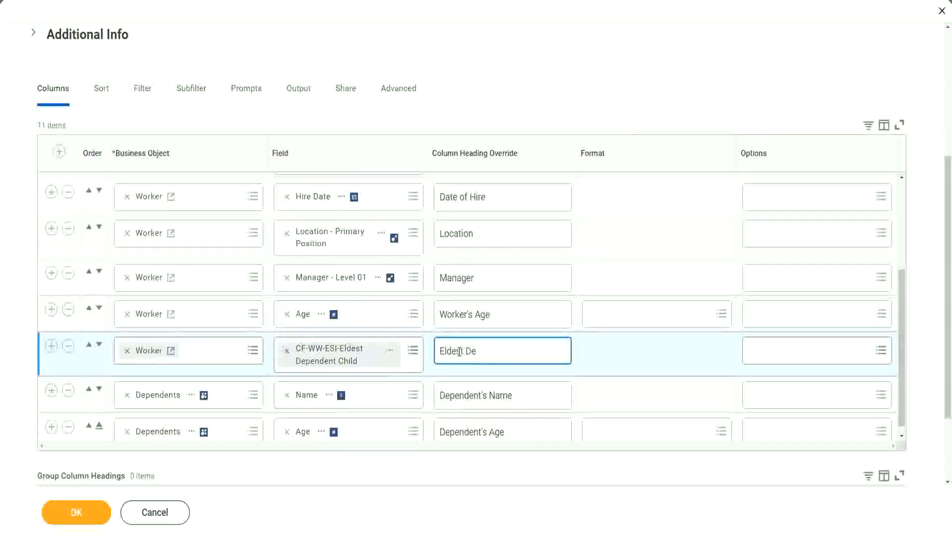
{"action": "type", "text": "pendent Child"}
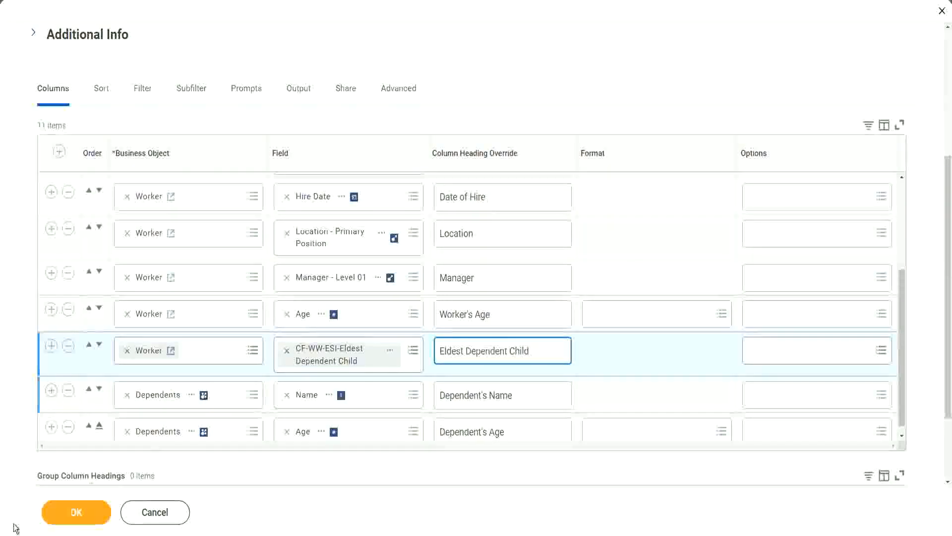
{"action": "left_click", "coordinate": [76, 511]}
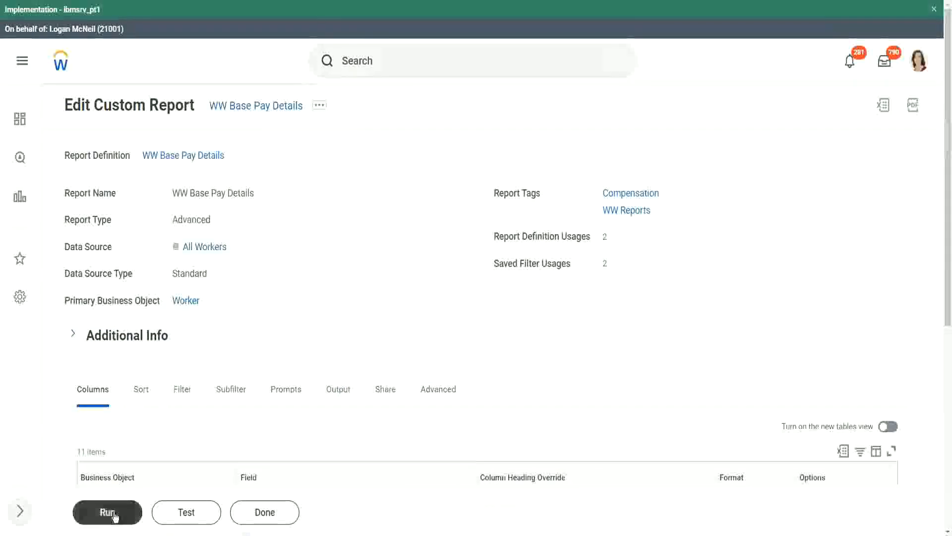
Run the WW Base Pay Details report for hire dates from 01/01/2000 to 12/31/2000
{"action": "left_click", "coordinate": [110, 512]}
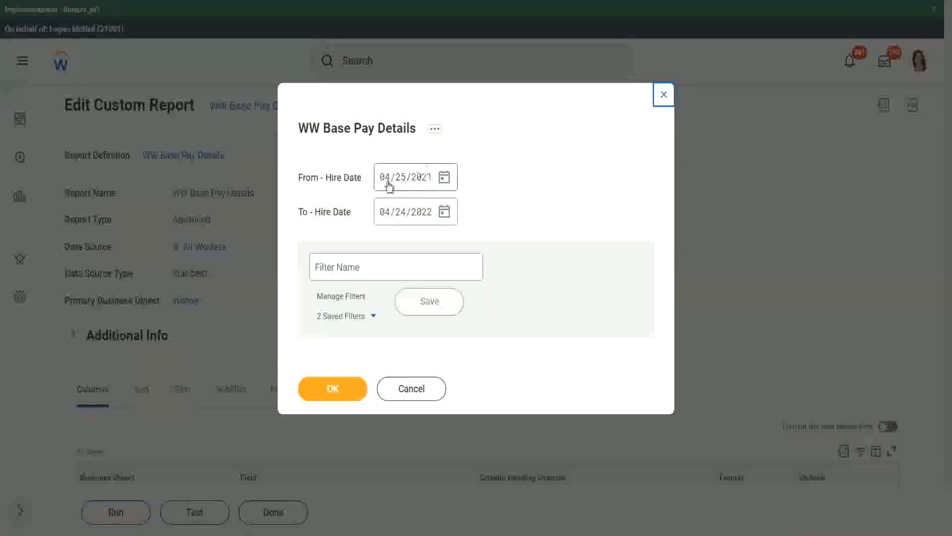
{"action": "left_click", "coordinate": [385, 183]}
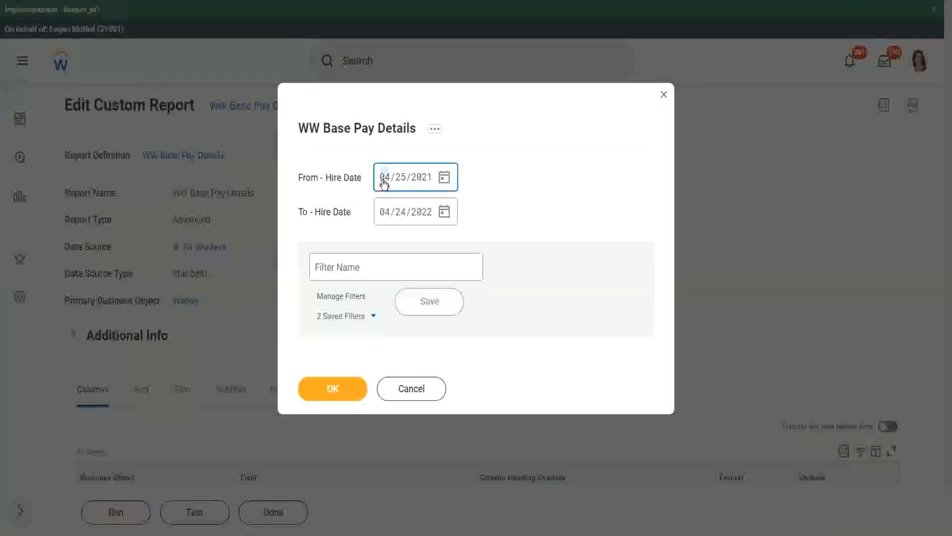
{"action": "type", "text": "0101"}
{"action": "left_click", "coordinate": [384, 217]}
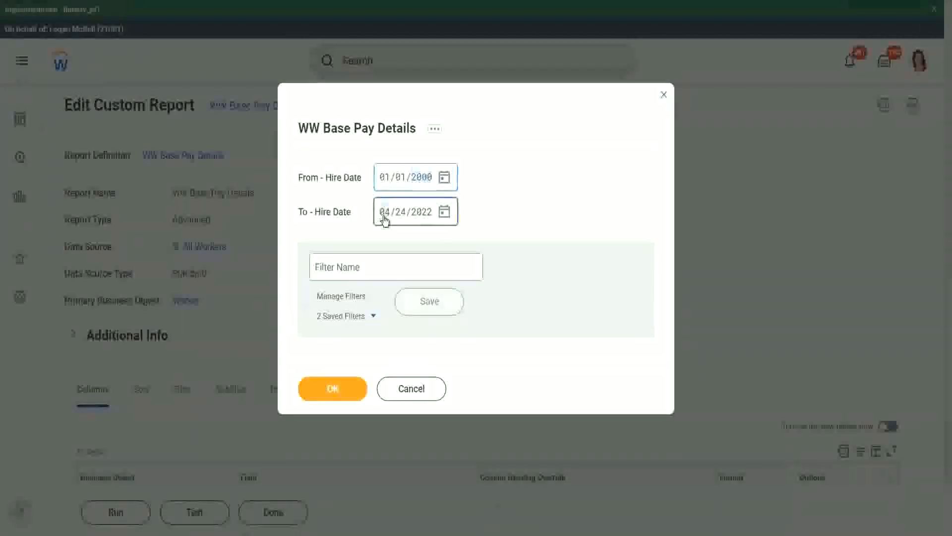
{"action": "type", "text": "1231"}
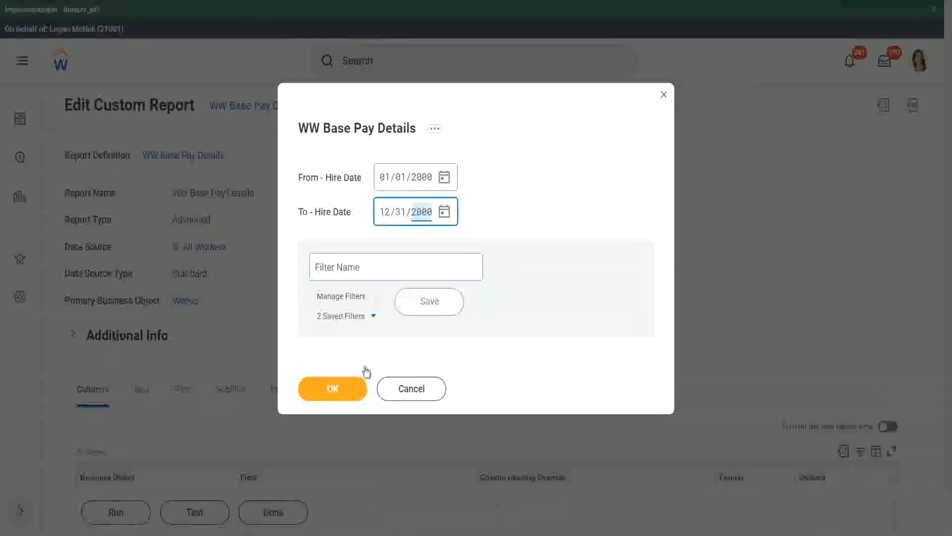
{"action": "left_click", "coordinate": [342, 388]}
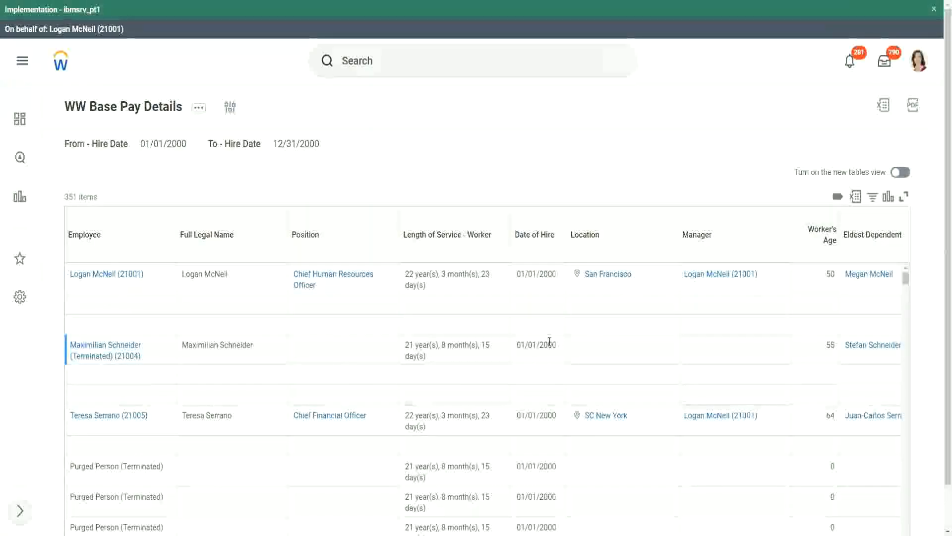
Compare the first worker's Eldest Dependent Child value with the names and ages of that worker's dependents
{"action": "scroll", "coordinate": [549, 344], "scroll_direction": "down", "scroll_amount": 1}
{"action": "scroll", "coordinate": [865, 336], "scroll_direction": "up", "scroll_amount": 1}
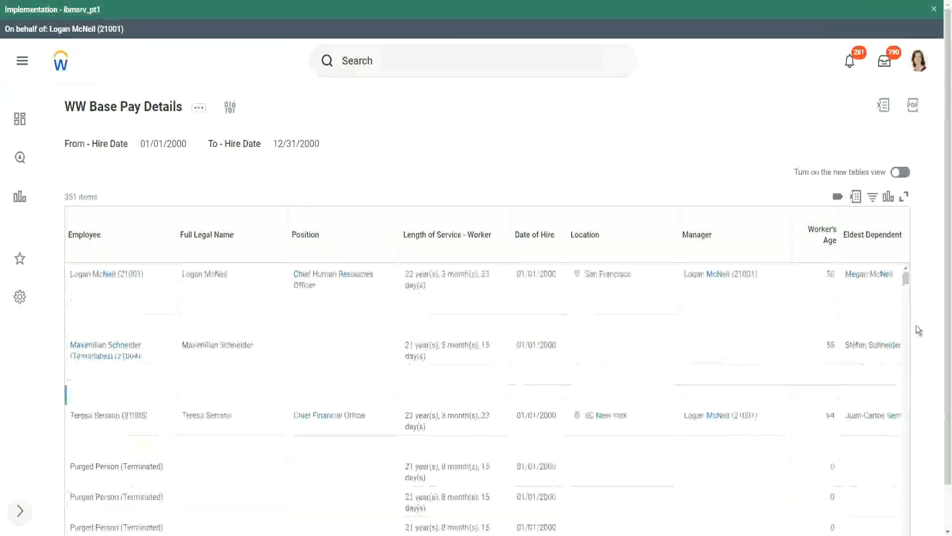
{"action": "scroll", "coordinate": [937, 372], "scroll_direction": "down", "scroll_amount": 1}
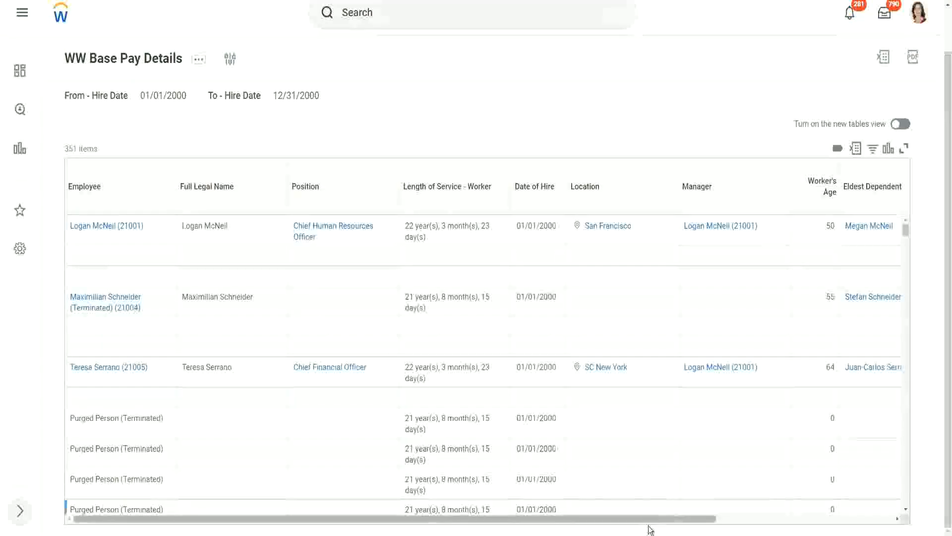
{"action": "left_click_drag", "start_coordinate": [663, 519], "coordinate": [874, 530]}
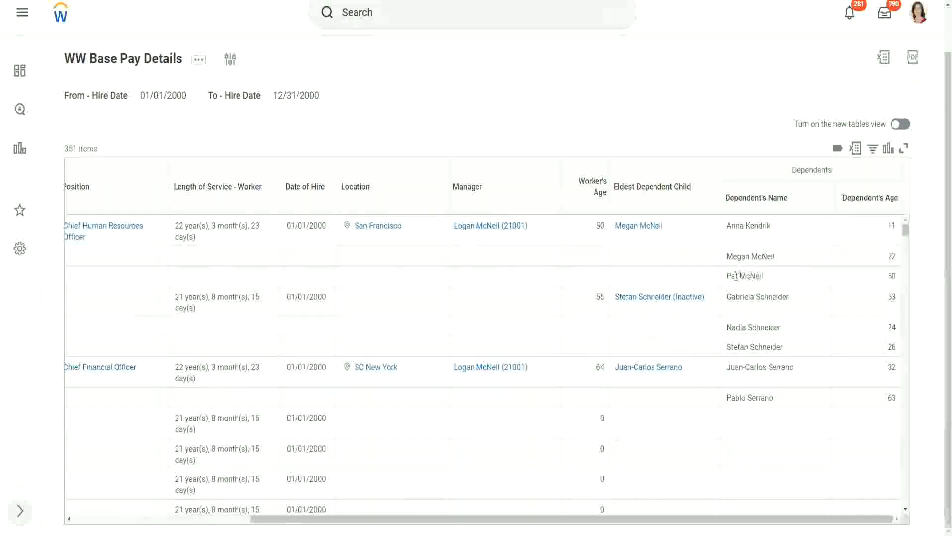
{"action": "left_click_drag", "start_coordinate": [728, 277], "coordinate": [777, 261]}
{"action": "left_click_drag", "start_coordinate": [727, 225], "coordinate": [771, 233]}
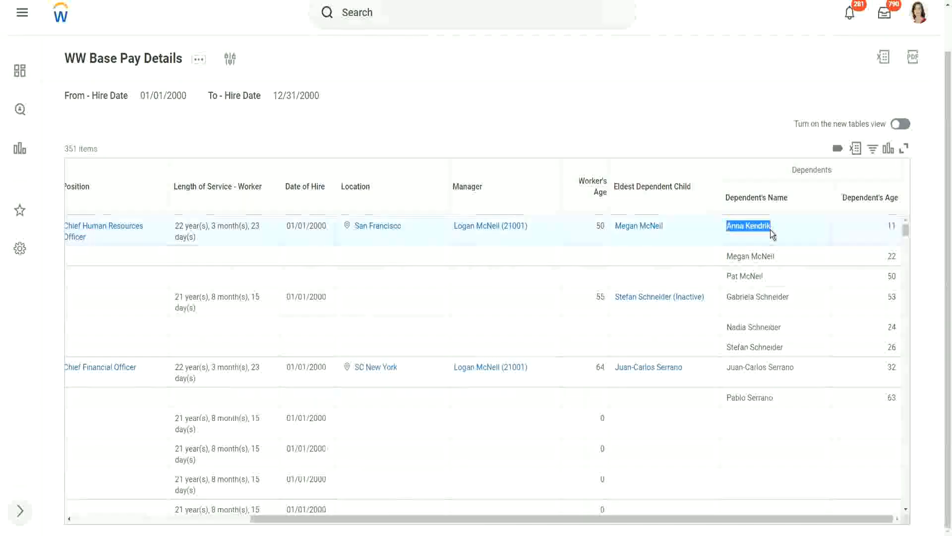
{"action": "left_click", "coordinate": [756, 223]}
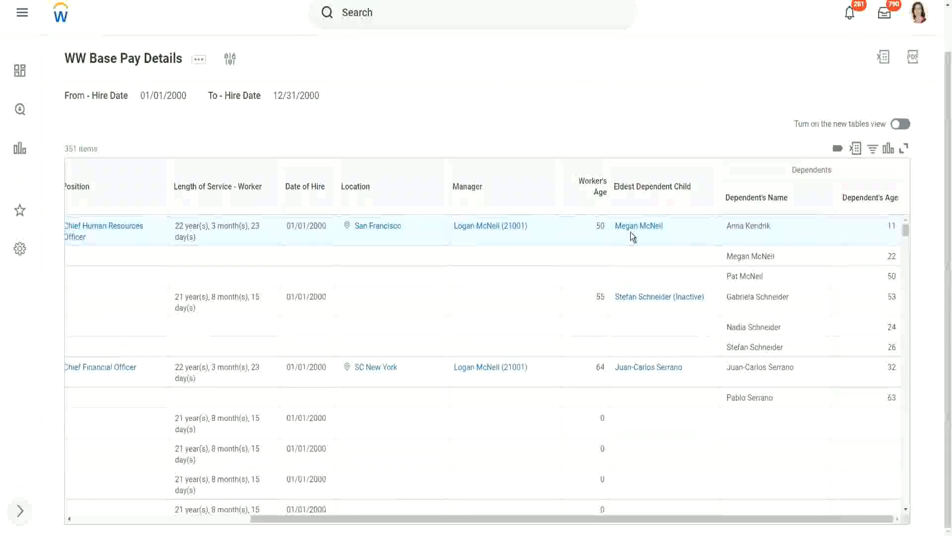
Open the first worker's eldest dependent child record in a new tab and review the relationship and age details
{"action": "mouse_move", "coordinate": [632, 229]}
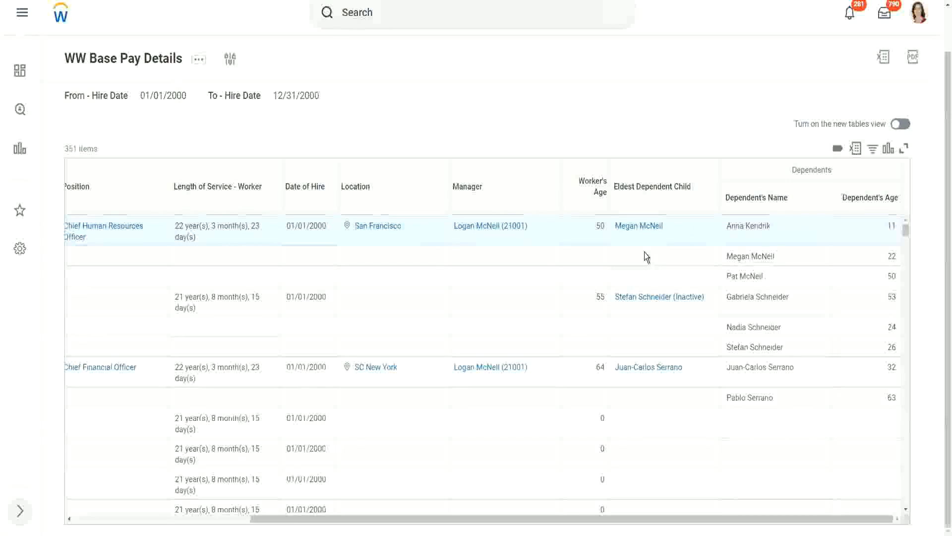
{"action": "right_click", "coordinate": [634, 225]}
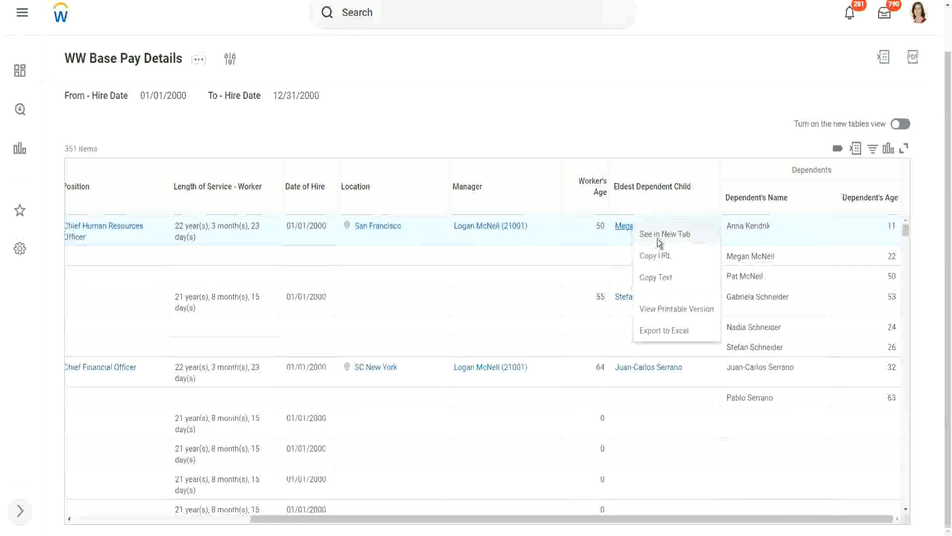
{"action": "left_click", "coordinate": [658, 238]}
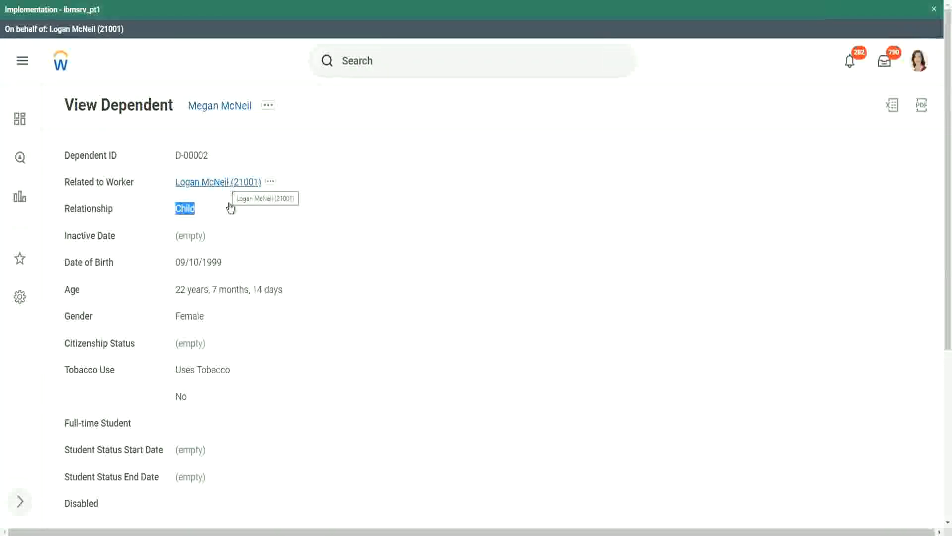
{"action": "left_click", "coordinate": [280, 286]}
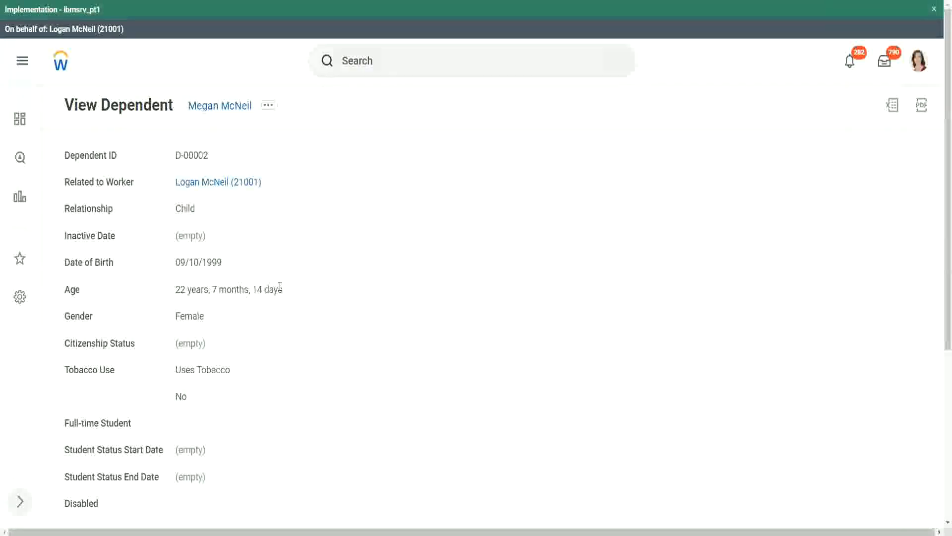
{"action": "scroll", "coordinate": [266, 324], "scroll_direction": "down", "scroll_amount": 3}
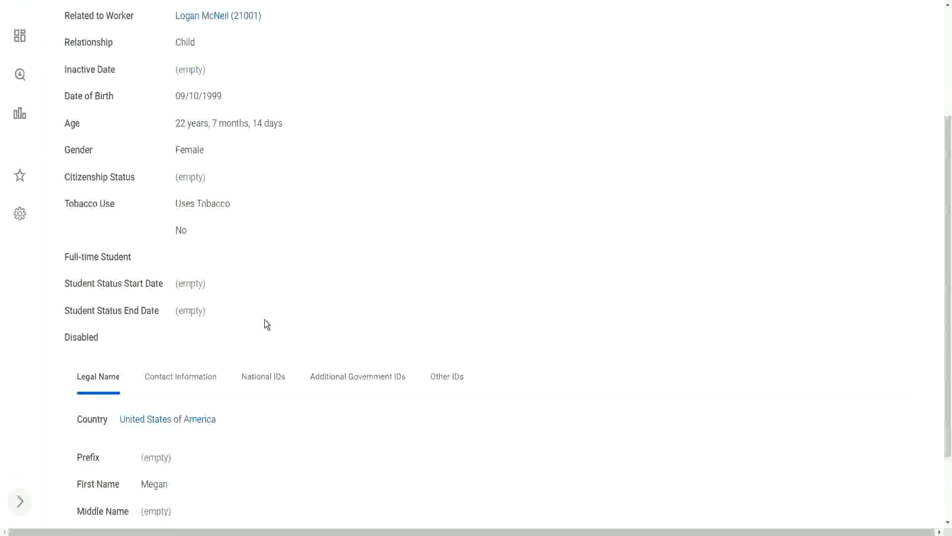
{"action": "scroll", "coordinate": [264, 320], "scroll_direction": "down", "scroll_amount": 2}
{"action": "scroll", "coordinate": [264, 319], "scroll_direction": "up", "scroll_amount": 5}
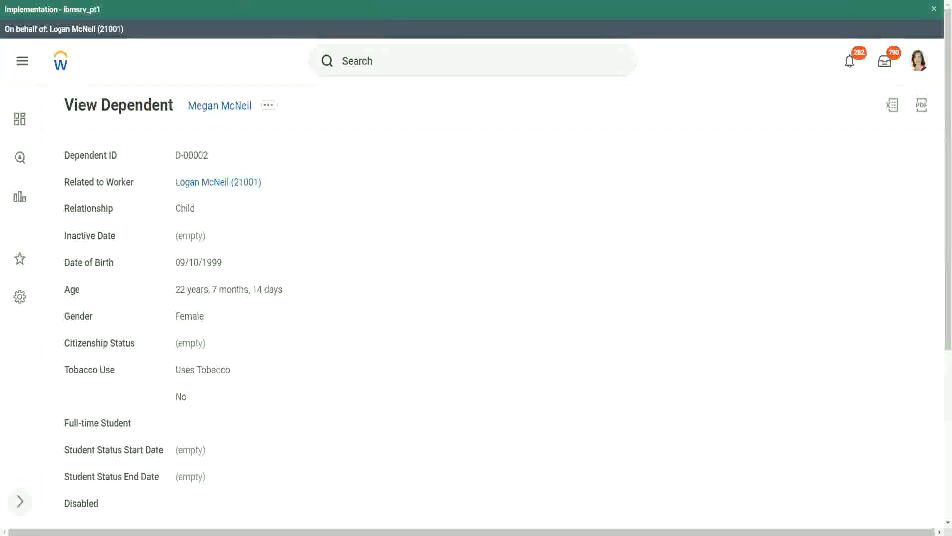
Return to the report results and check the other workers' Eldest Dependent Child values against their dependents' ages
{"action": "left_click", "coordinate": [268, 1]}
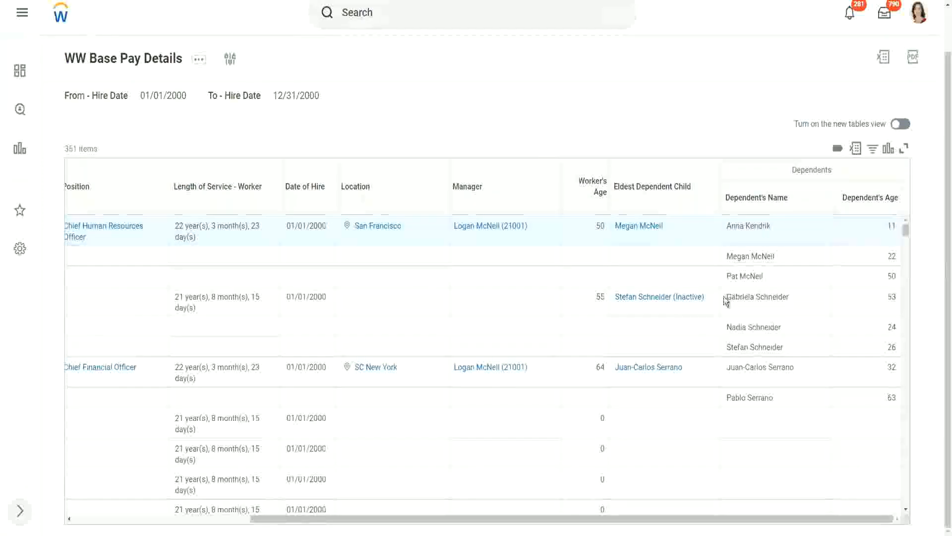
{"action": "left_click_drag", "start_coordinate": [728, 297], "coordinate": [790, 297]}
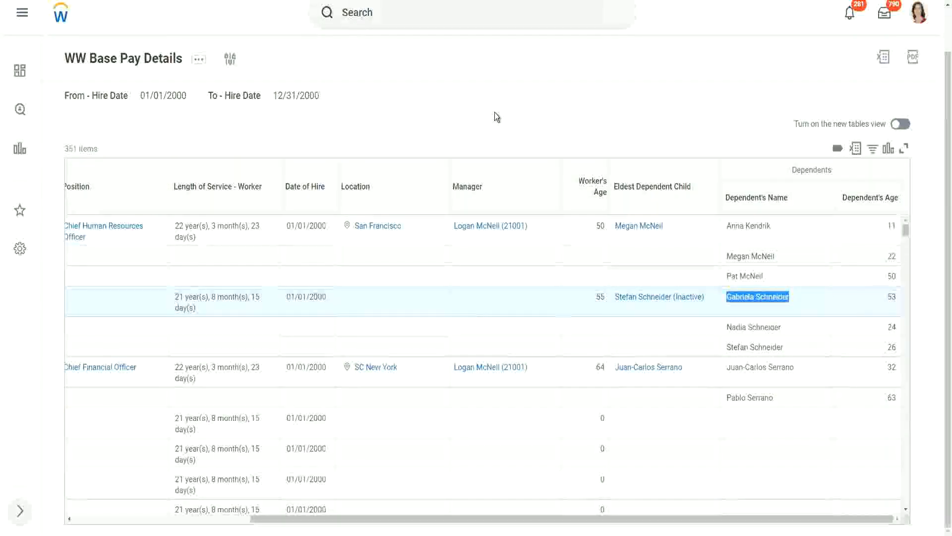
{"action": "left_click", "coordinate": [478, 119]}
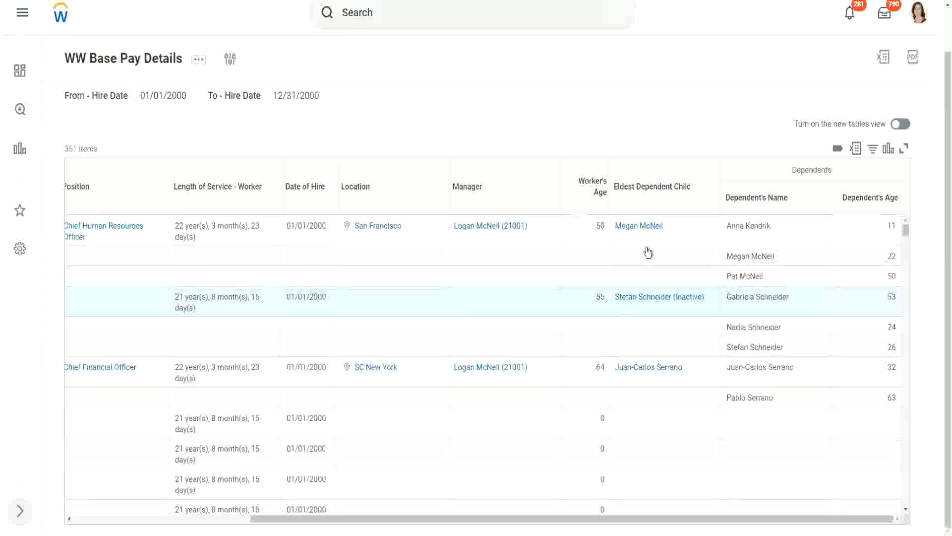
{"action": "scroll", "coordinate": [759, 355], "scroll_direction": "down", "scroll_amount": 2}
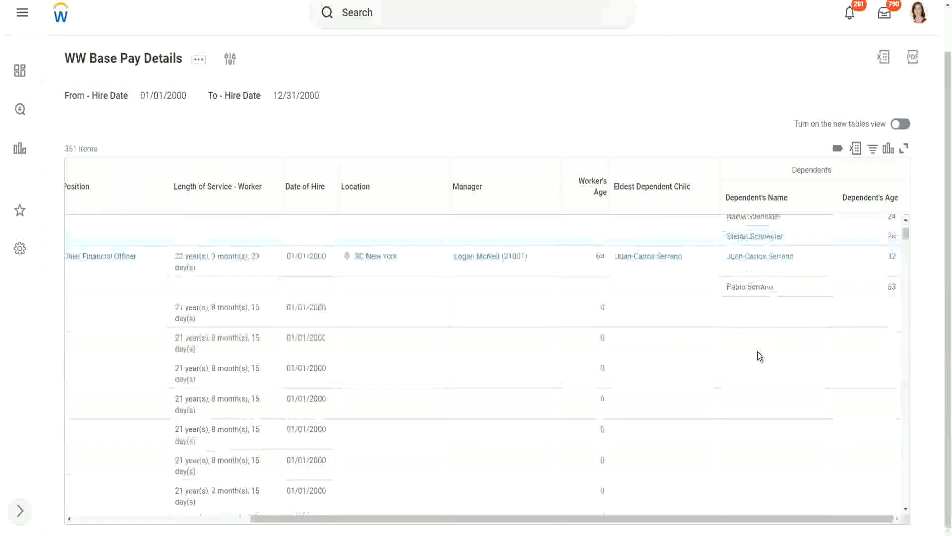
{"action": "scroll", "coordinate": [757, 353], "scroll_direction": "up", "scroll_amount": 2}
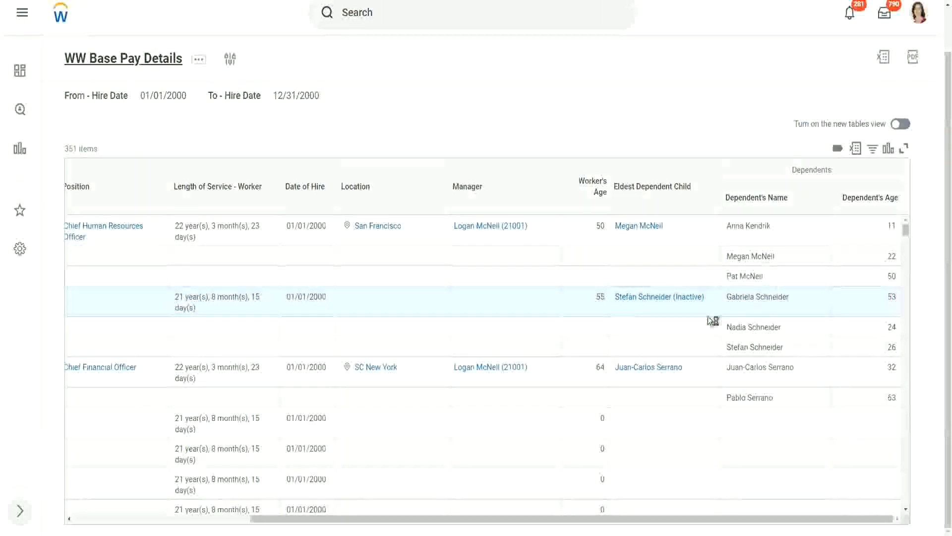
{"action": "scroll", "coordinate": [645, 397], "scroll_direction": "down", "scroll_amount": 3}
{"action": "scroll", "coordinate": [665, 382], "scroll_direction": "down", "scroll_amount": 2}
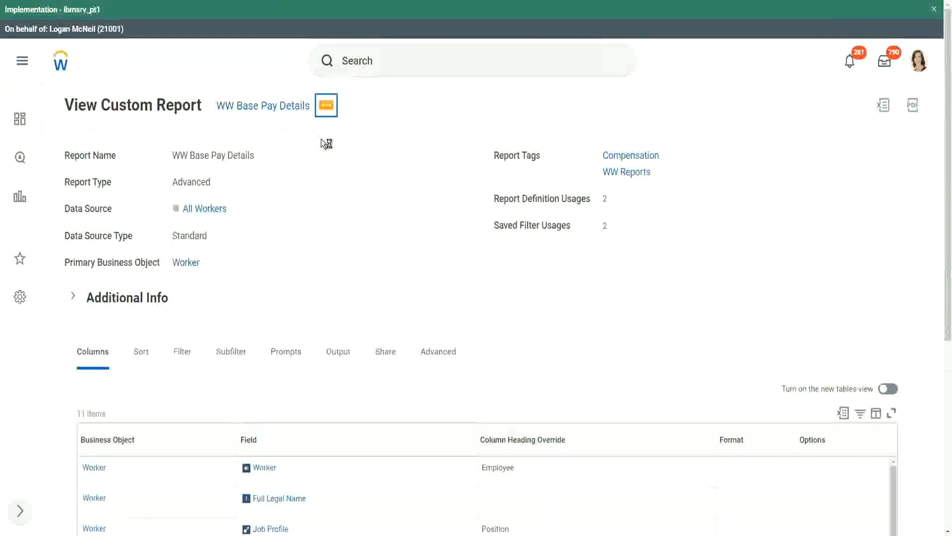
Open the WW Base Pay Details custom report for editing and look through its column definitions
{"action": "mouse_move", "coordinate": [381, 160]}
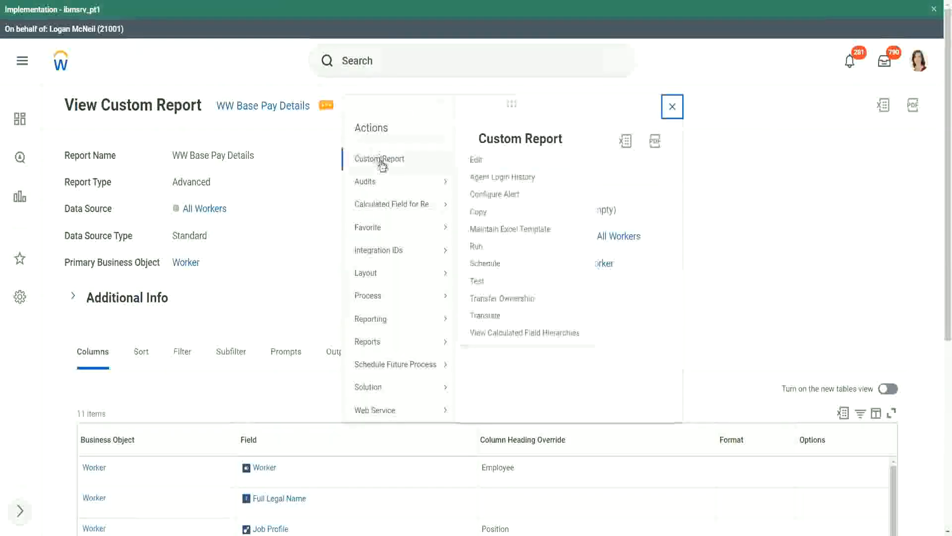
{"action": "left_click", "coordinate": [477, 160]}
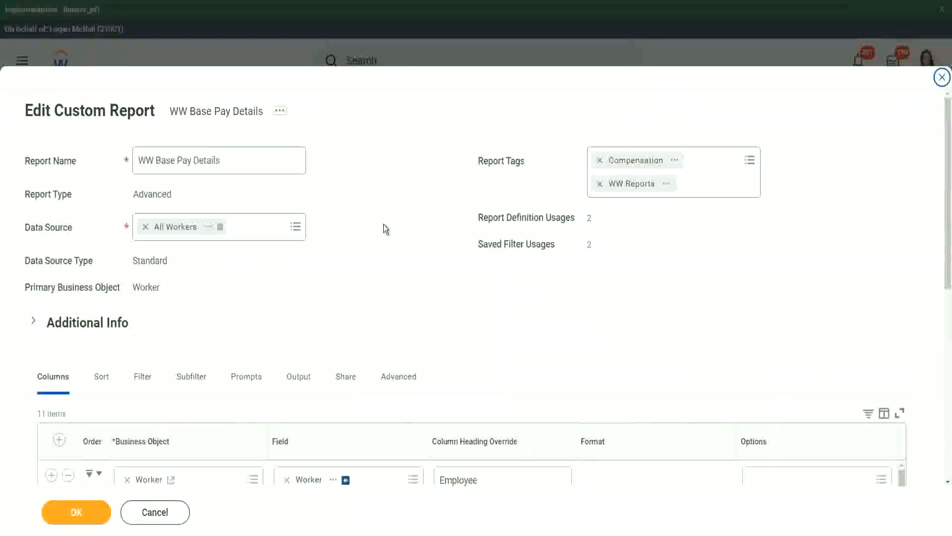
{"action": "scroll", "coordinate": [386, 229], "scroll_direction": "down", "scroll_amount": 3}
{"action": "scroll", "coordinate": [386, 229], "scroll_direction": "down", "scroll_amount": 1}
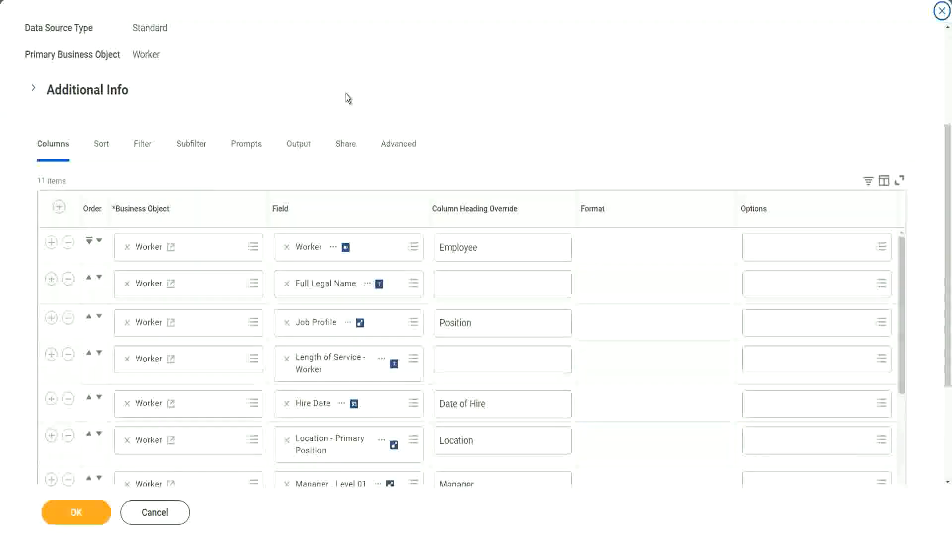
{"action": "scroll", "coordinate": [347, 93], "scroll_direction": "down", "scroll_amount": 3}
{"action": "scroll", "coordinate": [456, 223], "scroll_direction": "down", "scroll_amount": 2}
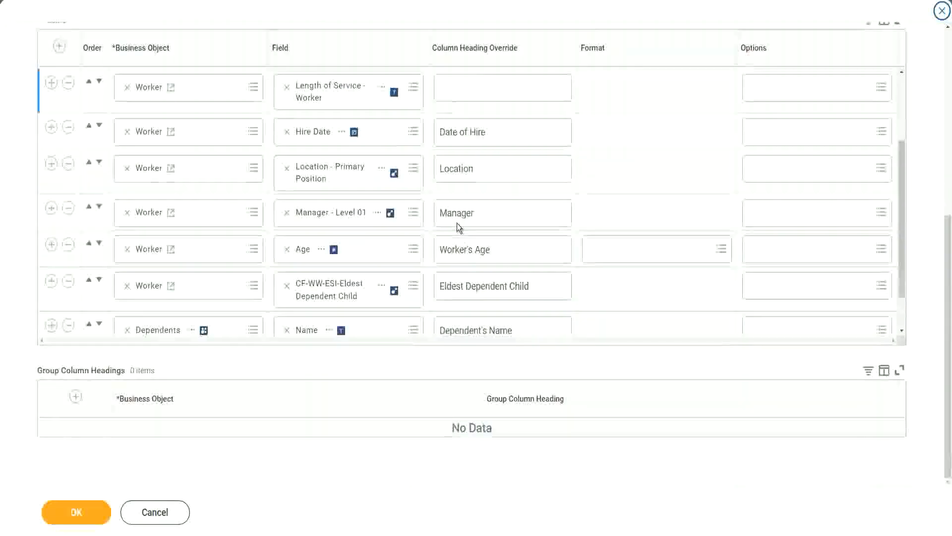
{"action": "scroll", "coordinate": [456, 224], "scroll_direction": "down", "scroll_amount": 1}
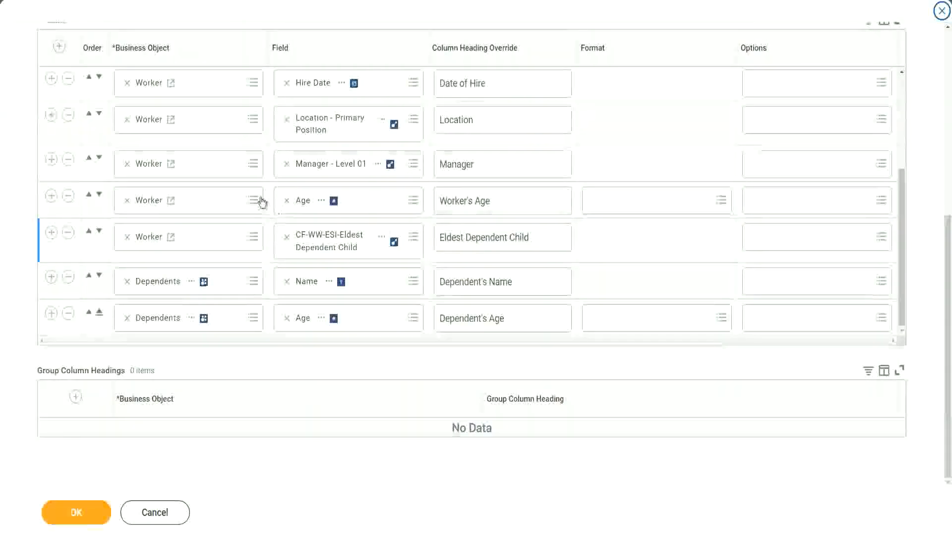
{"action": "scroll", "coordinate": [255, 178], "scroll_direction": "up", "scroll_amount": 3}
{"action": "scroll", "coordinate": [238, 129], "scroll_direction": "up", "scroll_amount": 3}
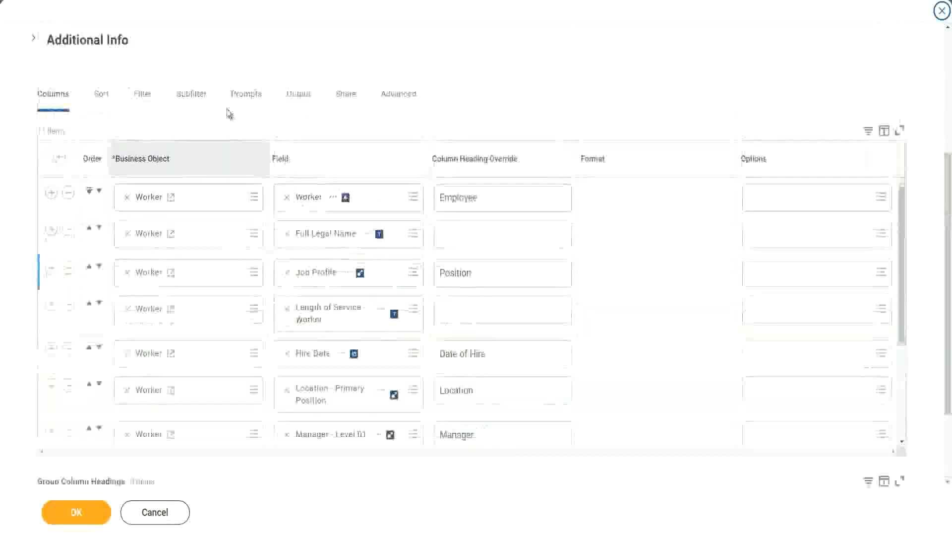
Add a report filter condition directly after the Employee condition, using the report field CF-WW-ESI-Eldest Dependent Child
{"action": "left_click", "coordinate": [146, 94]}
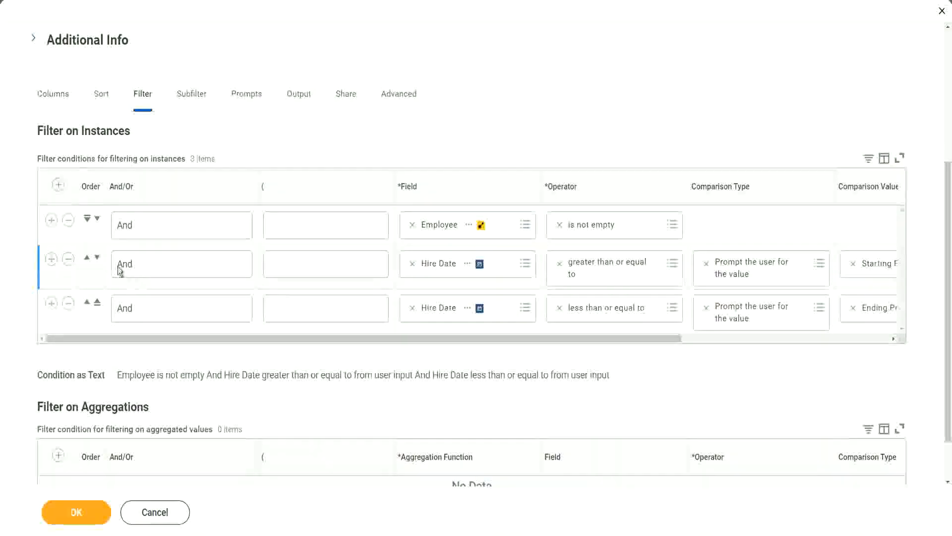
{"action": "left_click", "coordinate": [51, 219]}
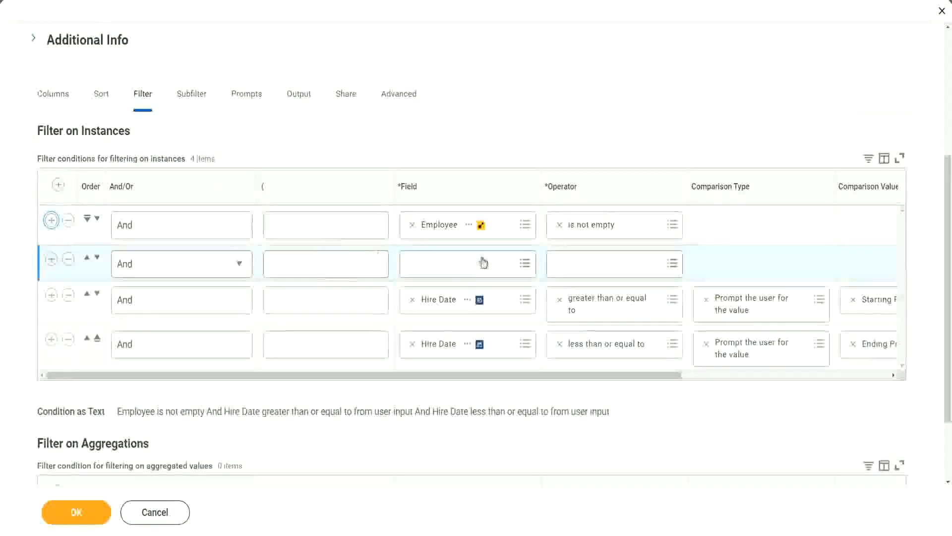
{"action": "left_click", "coordinate": [482, 258]}
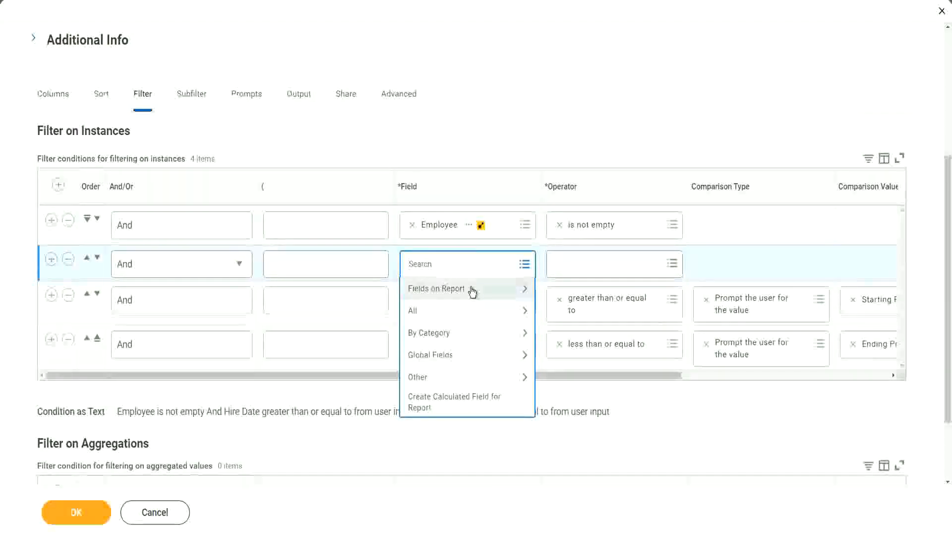
{"action": "left_click", "coordinate": [472, 291]}
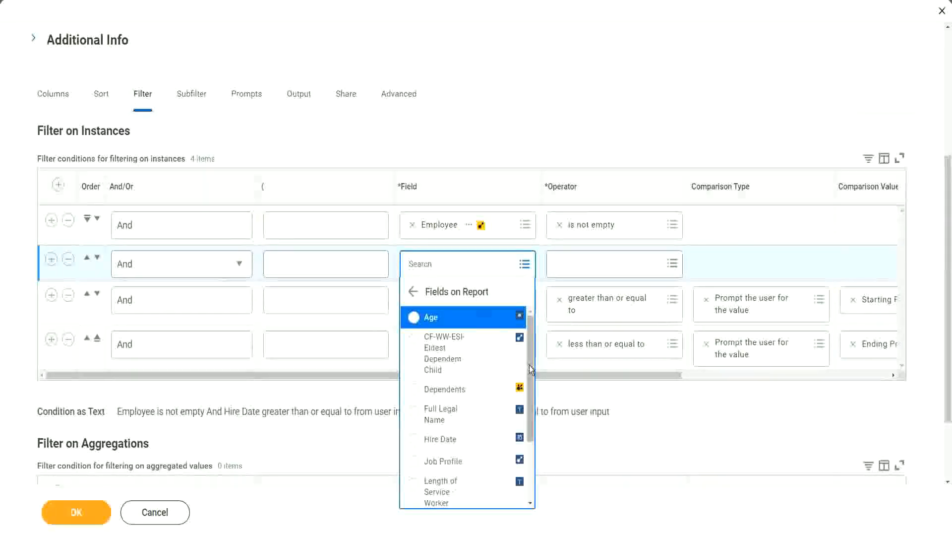
{"action": "mouse_move", "coordinate": [528, 365]}
{"action": "left_mouse_down"}
{"action": "mouse_move", "coordinate": [531, 441]}
{"action": "mouse_move", "coordinate": [530, 362]}
{"action": "left_mouse_up"}
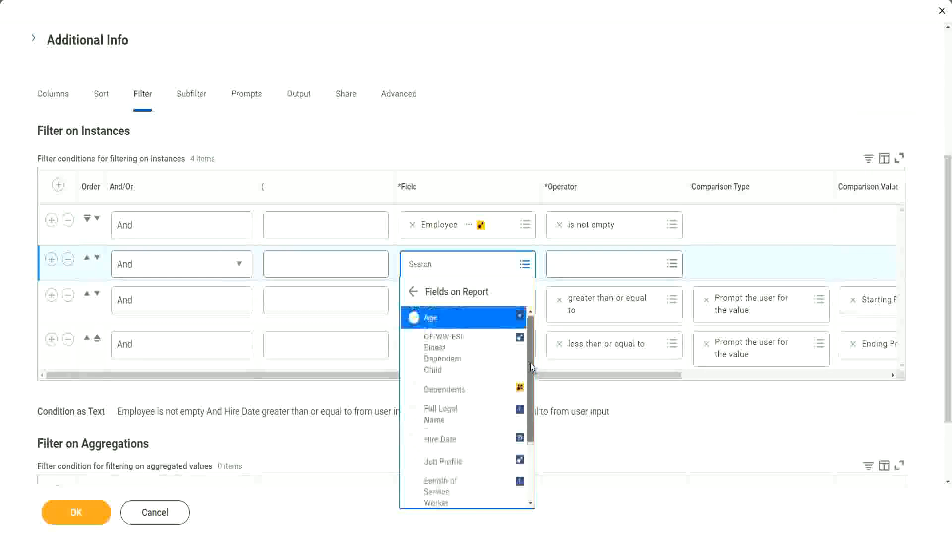
{"action": "left_click", "coordinate": [441, 363]}
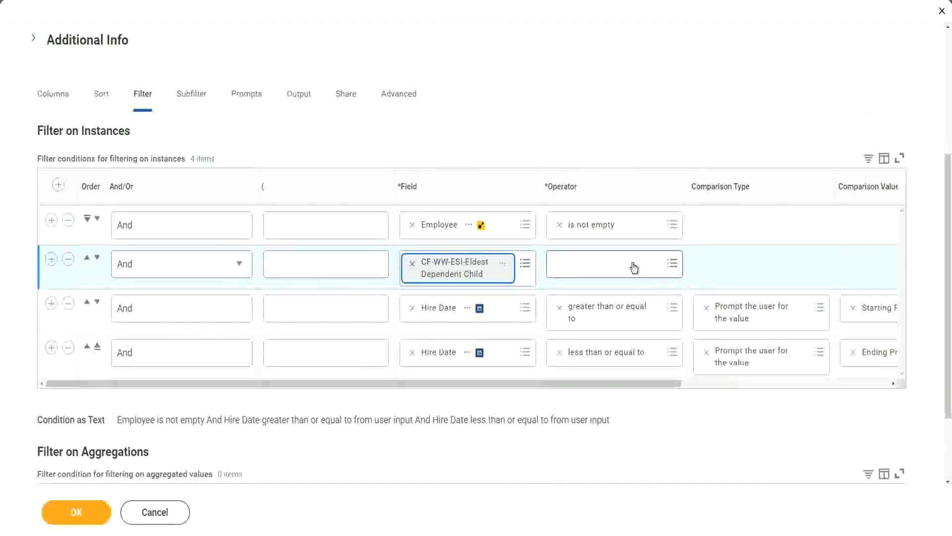
Set the new filter condition's operator to "is not empty" and save the report
{"action": "left_click", "coordinate": [635, 268]}
{"action": "left_click", "coordinate": [611, 291]}
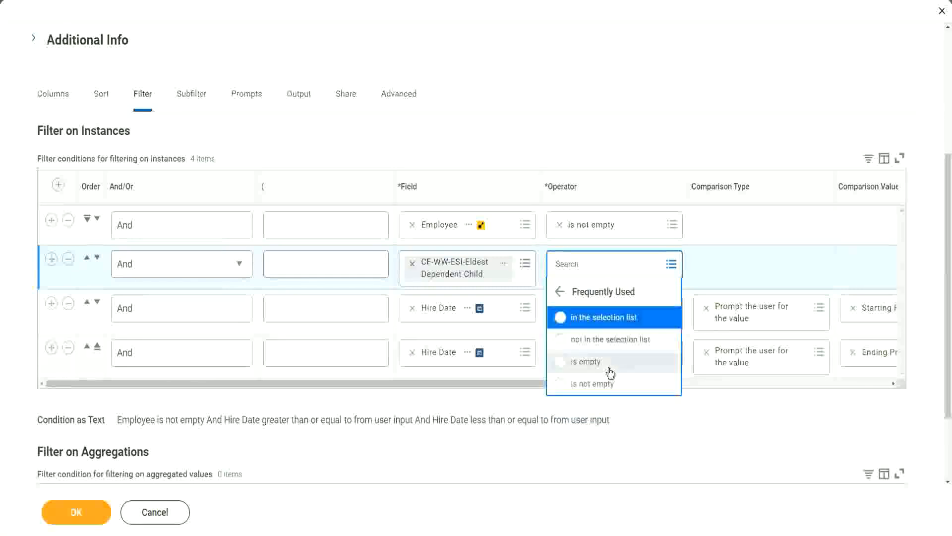
{"action": "left_click", "coordinate": [607, 384]}
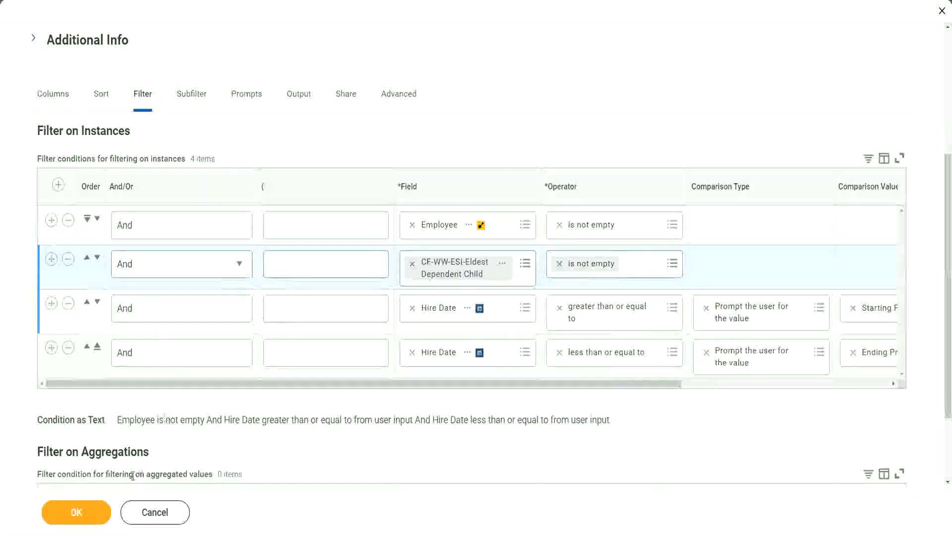
{"action": "left_click", "coordinate": [78, 511]}
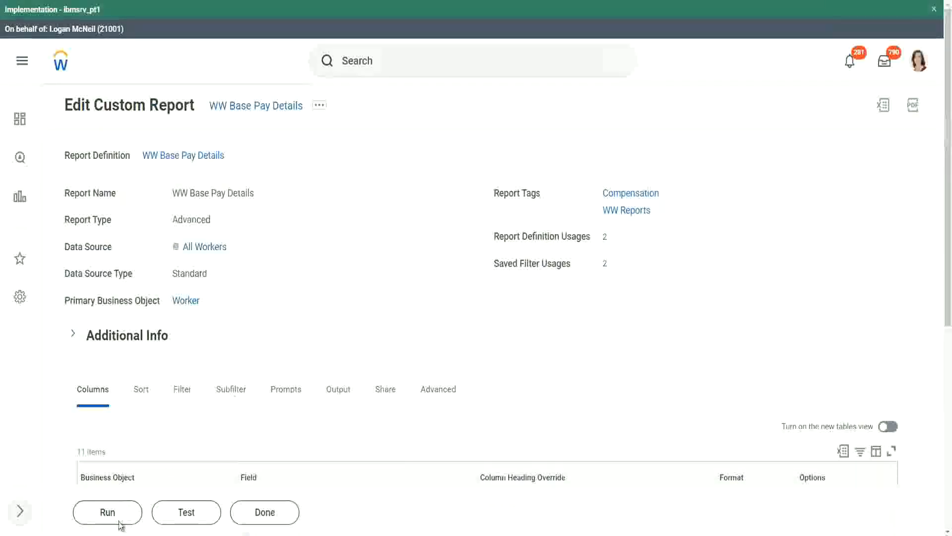
Run the WW Base Pay Details report for hire dates from 01/01/2000 to 12/31/2000
{"action": "left_click", "coordinate": [108, 514]}
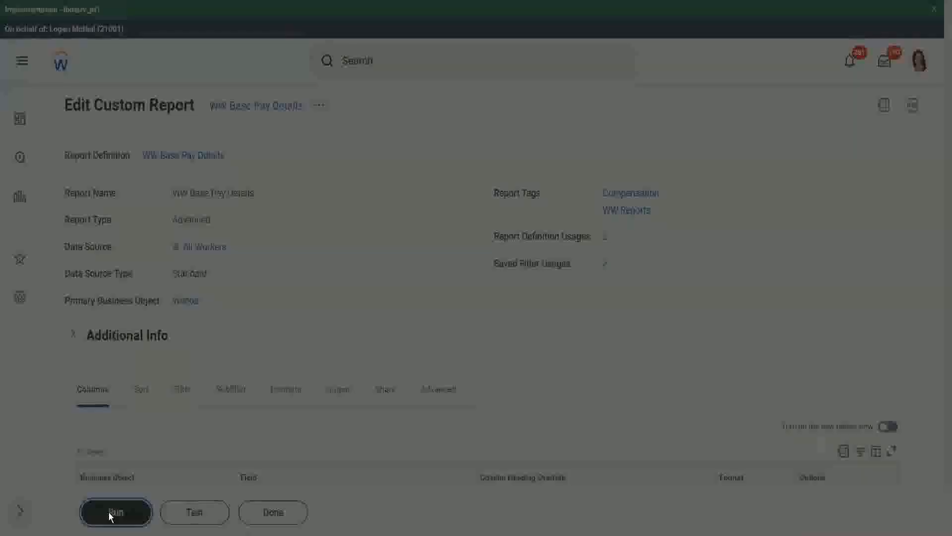
{"action": "left_click", "coordinate": [385, 178]}
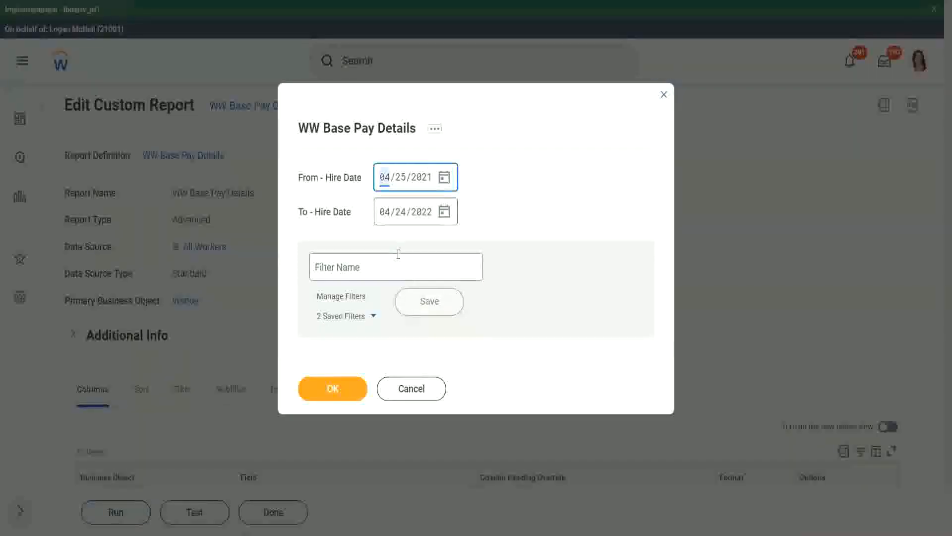
{"action": "type", "text": "01/01/"}
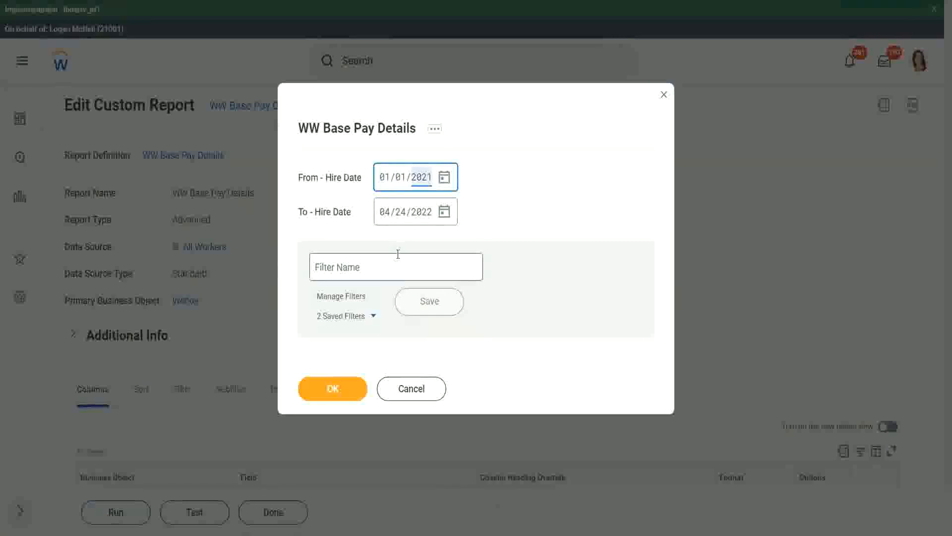
{"action": "type", "text": "2000"}
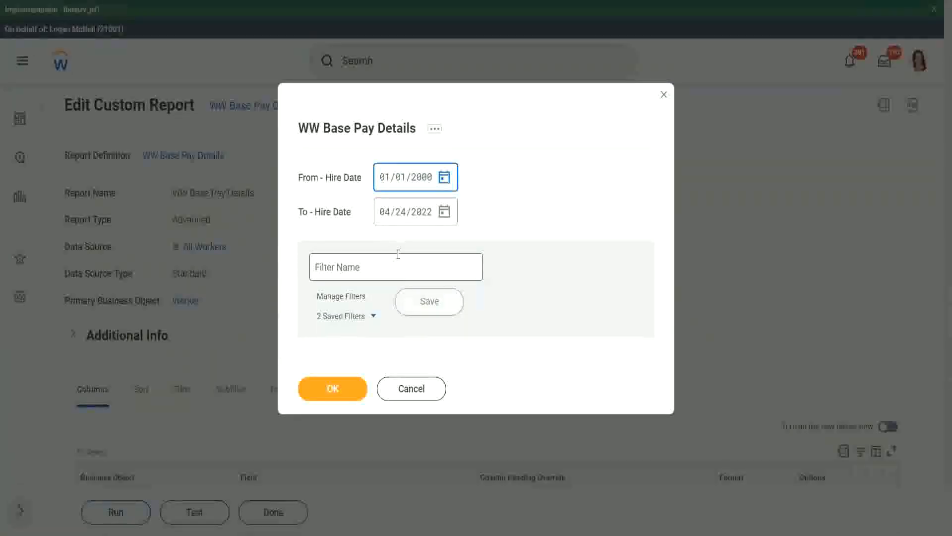
{"action": "key", "text": "Tab"}
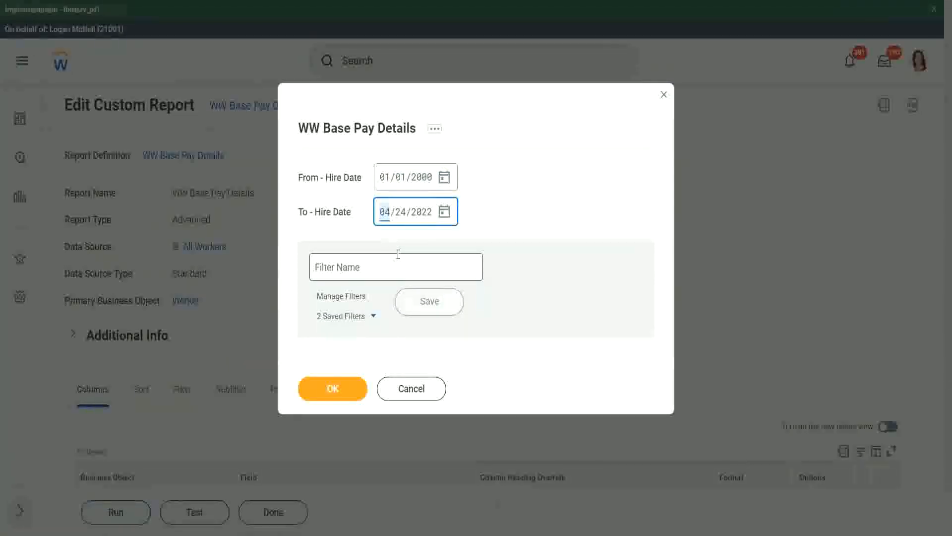
{"action": "type", "text": "1231"}
{"action": "left_click", "coordinate": [332, 383]}
{"action": "left_click", "coordinate": [332, 387]}
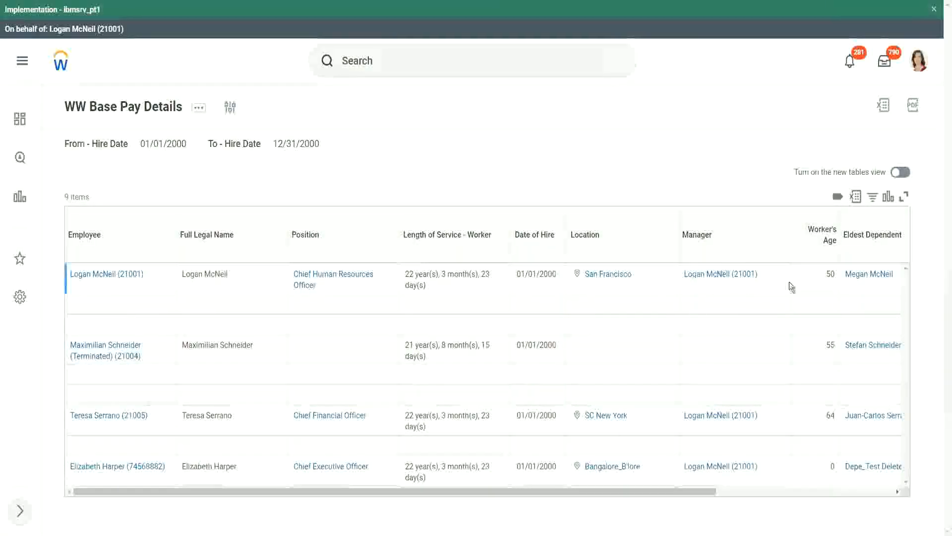
Check the filtered results, comparing each worker's Eldest Dependent Child with the listed dependents' names and ages
{"action": "left_click_drag", "start_coordinate": [647, 491], "coordinate": [829, 499]}
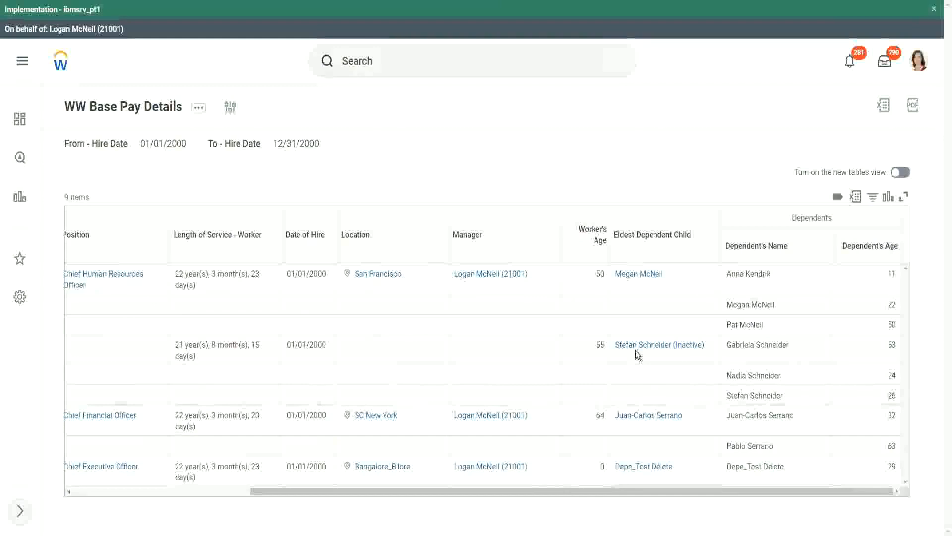
{"action": "mouse_move", "coordinate": [647, 423]}
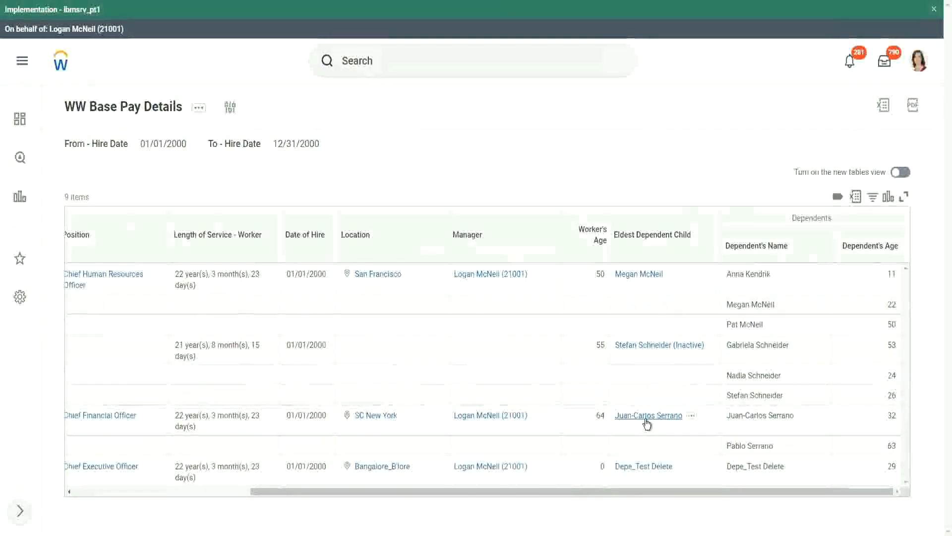
{"action": "mouse_move", "coordinate": [527, 418]}
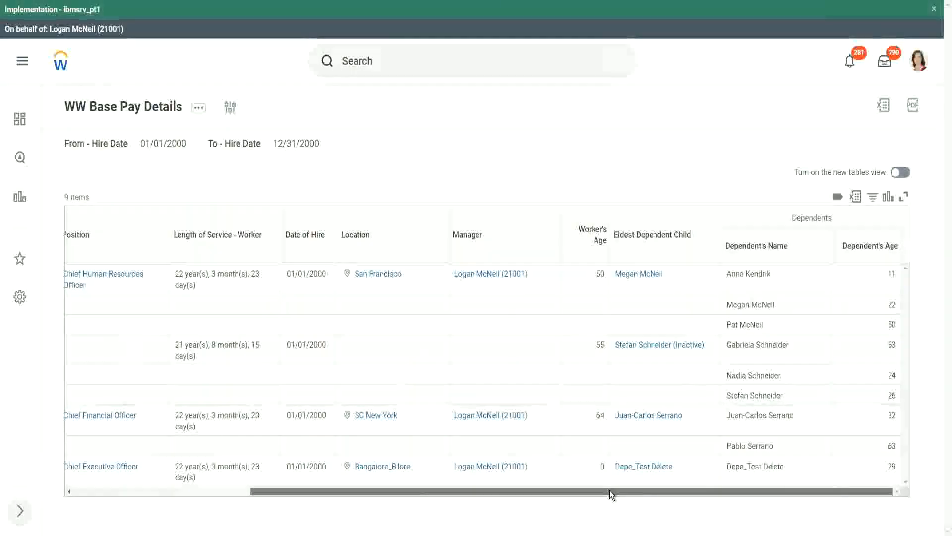
{"action": "left_click_drag", "start_coordinate": [609, 491], "coordinate": [392, 484]}
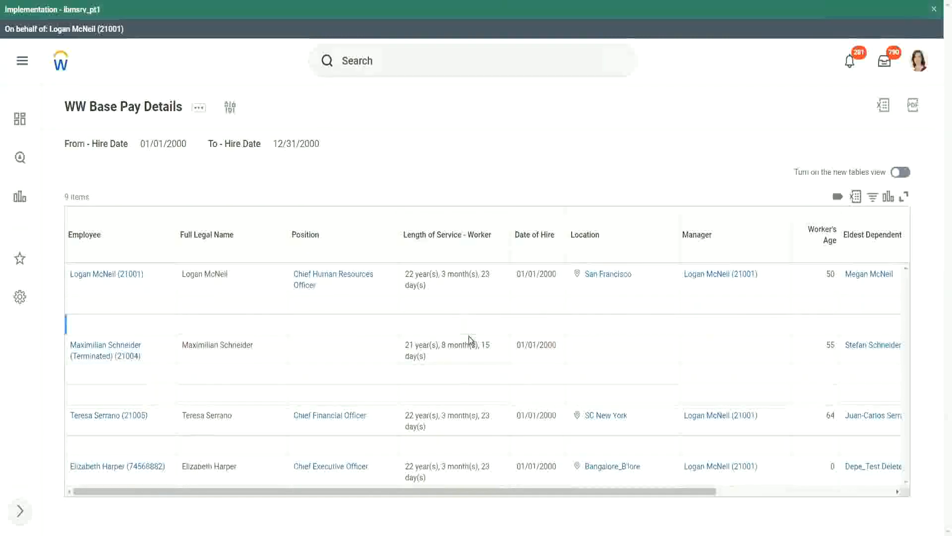
{"action": "left_click_drag", "start_coordinate": [478, 490], "coordinate": [637, 491]}
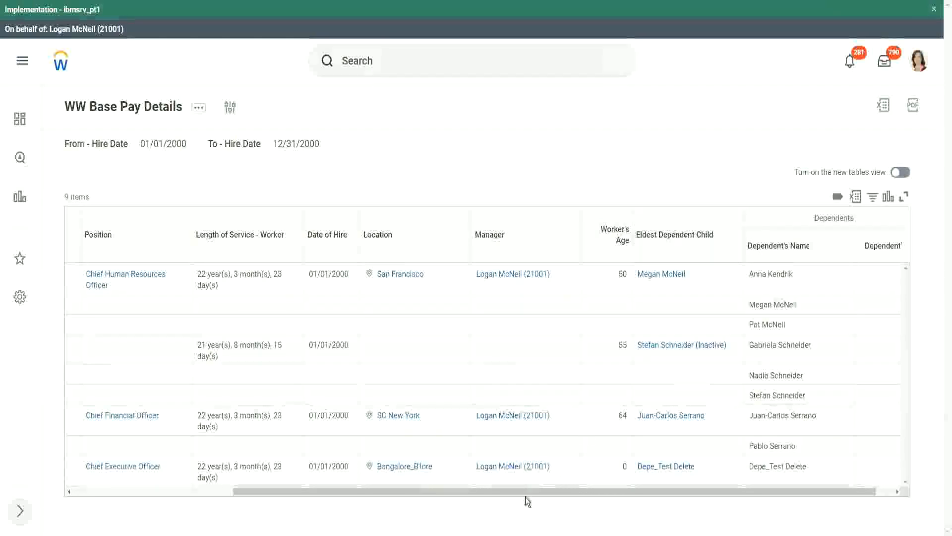
{"action": "left_click_drag", "start_coordinate": [526, 488], "coordinate": [251, 499]}
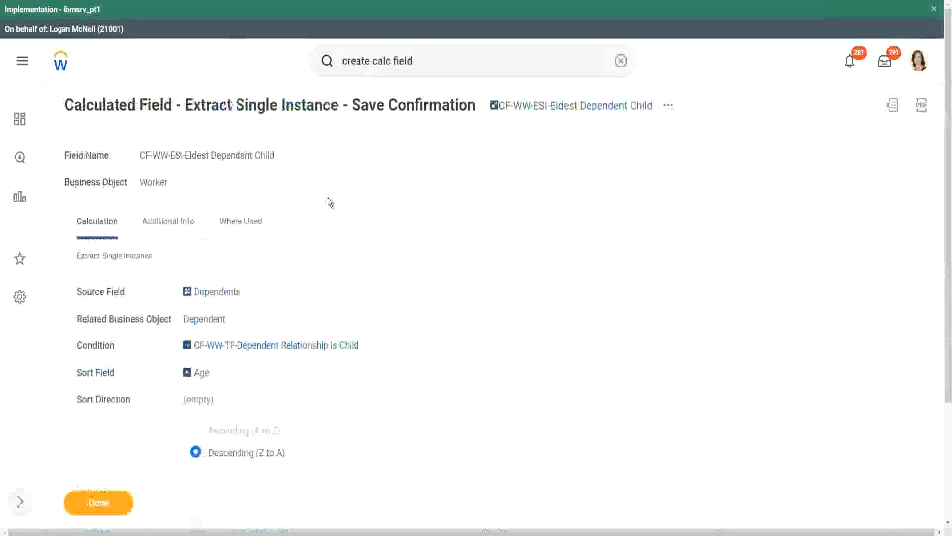
Copy the name of the CF-WW-ESI-Eldest Dependent Child calculated field and start creating another calculated field
{"action": "right_click", "coordinate": [557, 111]}
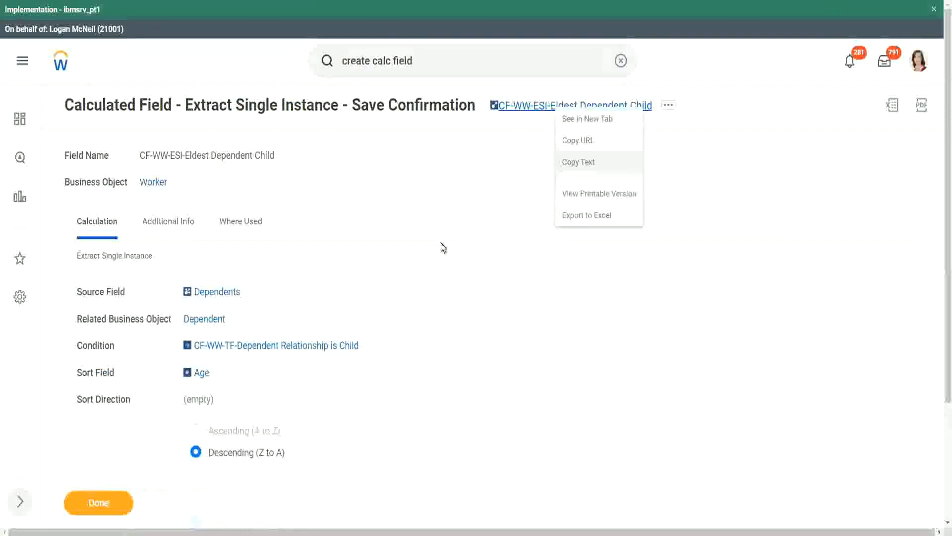
{"action": "left_click", "coordinate": [598, 164]}
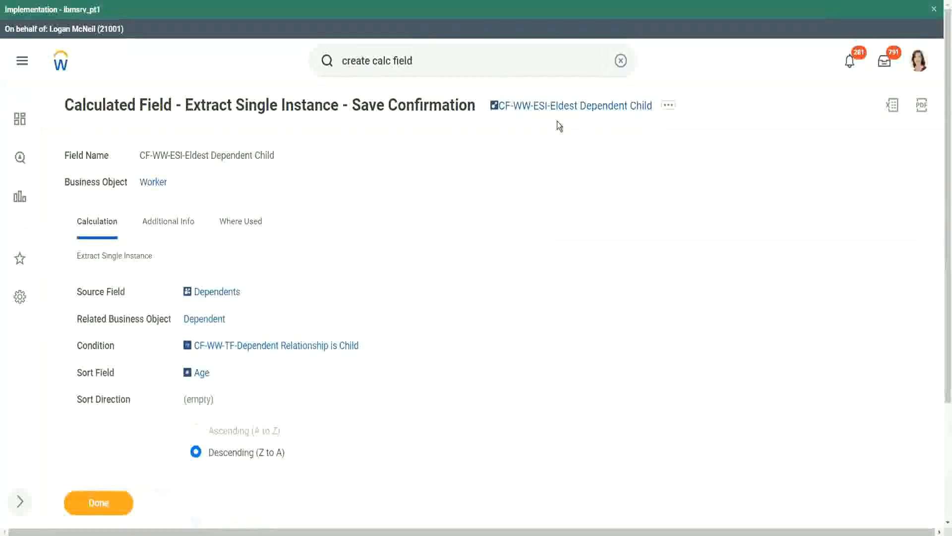
{"action": "left_click", "coordinate": [426, 63]}
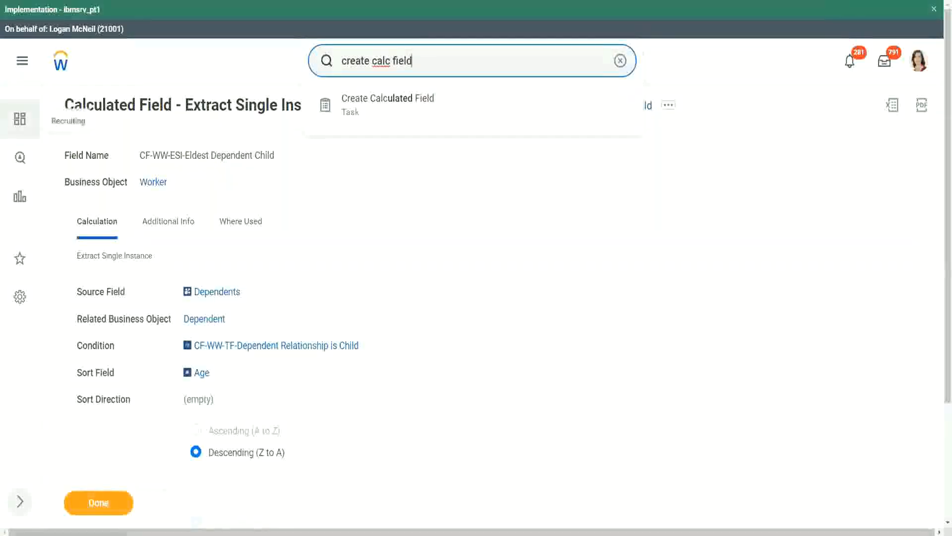
{"action": "left_click", "coordinate": [390, 99]}
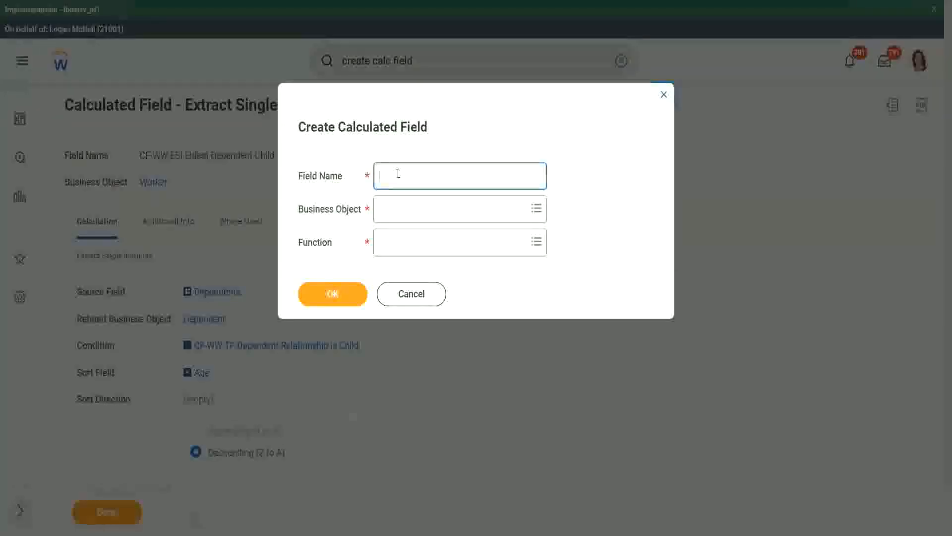
Name the new calculated field "CF-WW-LRV-Age of the eldest Dependent Child", reusing the copied name
{"action": "key", "text": "ctrl+v"}
{"action": "double_click", "coordinate": [415, 176]}
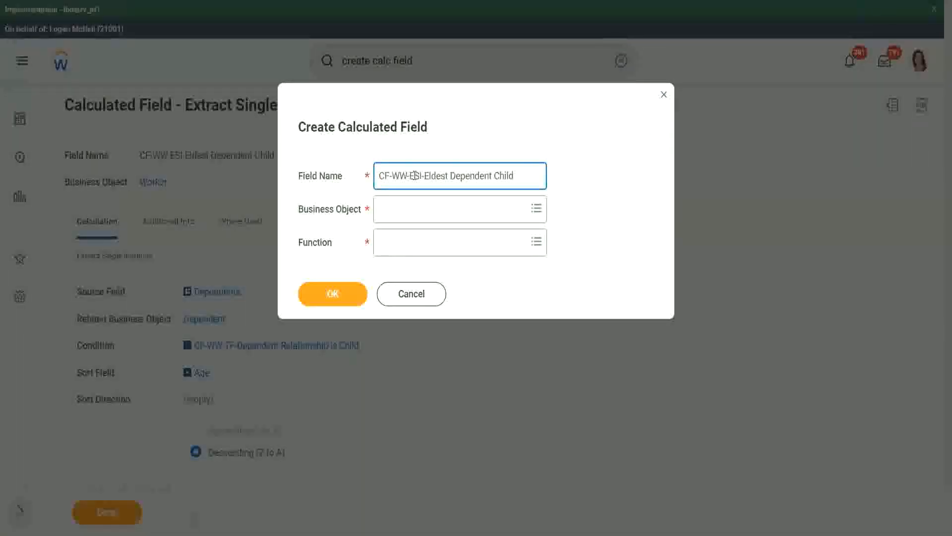
{"action": "type", "text": "LRV-"}
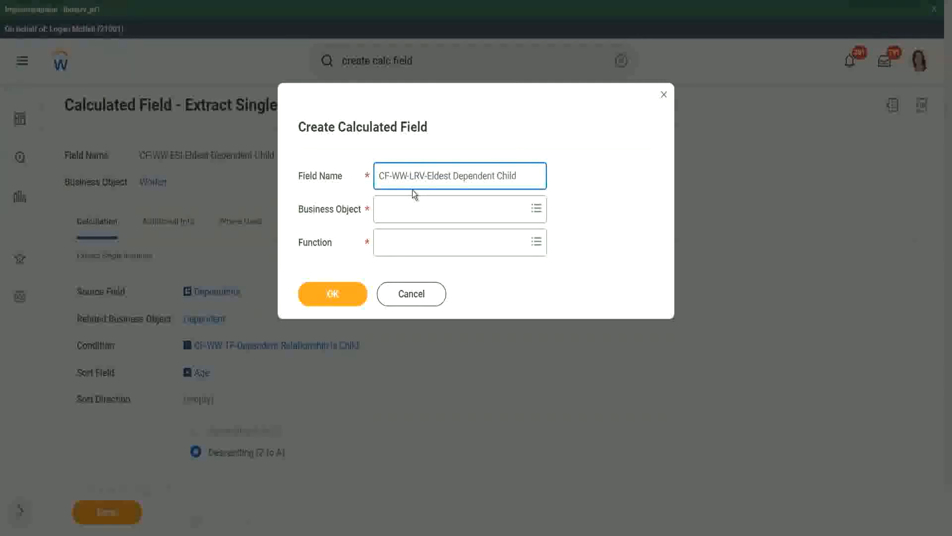
{"action": "type", "text": "Age of "}
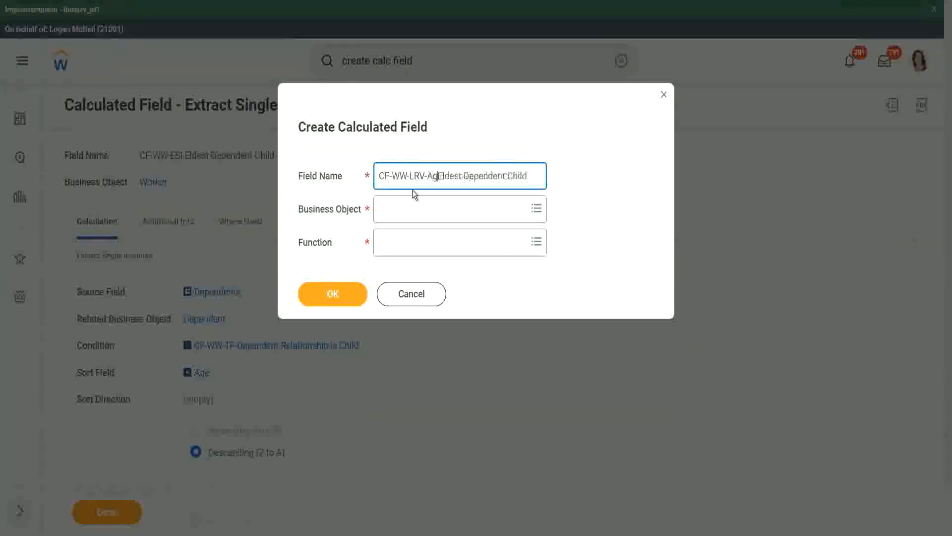
{"action": "type", "text": "the"}
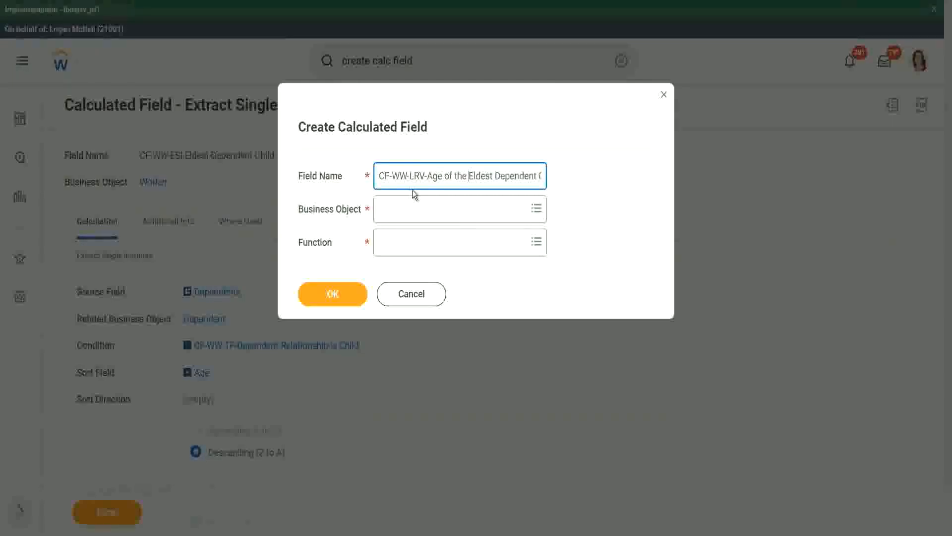
{"action": "key", "text": "shift+Right"}
{"action": "type", "text": "e"}
{"action": "key", "text": "Right"}
{"action": "key", "text": "Right"}
{"action": "key", "text": "Right"}
{"action": "key", "text": "Right"}
{"action": "key", "text": "Right"}
{"action": "key", "text": "Right"}
{"action": "key", "text": "Right"}
{"action": "key", "text": "Right"}
{"action": "key", "text": "Right"}
{"action": "key", "text": "Right"}
{"action": "key", "text": "Right"}
{"action": "key", "text": "Right"}
{"action": "key", "text": "Right"}
{"action": "key", "text": "Right"}
{"action": "key", "text": "Right"}
{"action": "key", "text": "Right"}
{"action": "key", "text": "Right"}
{"action": "key", "text": "Right"}
{"action": "key", "text": "Right"}
{"action": "key", "text": "Right"}
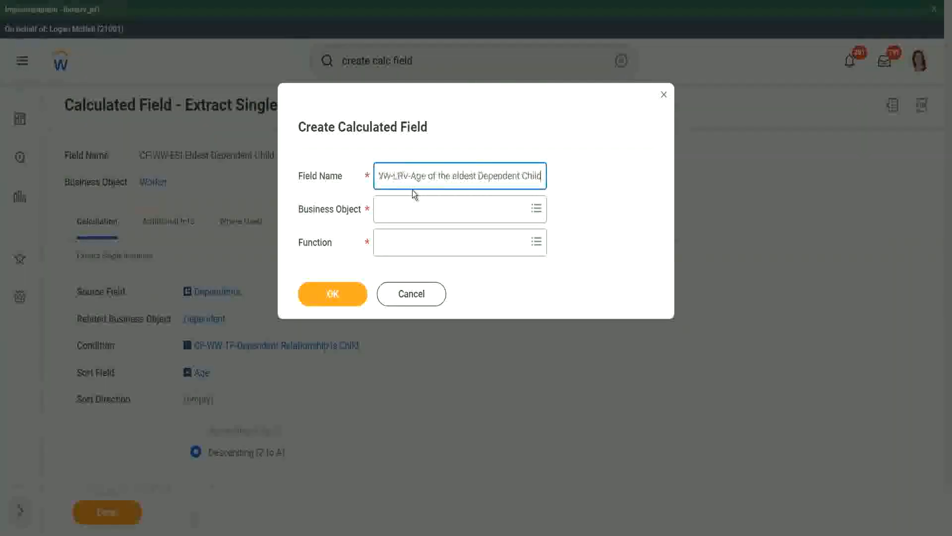
Set the calculated field's business object to Worker and its function to Lookup Related Value, and confirm its creation
{"action": "key", "text": "Tab"}
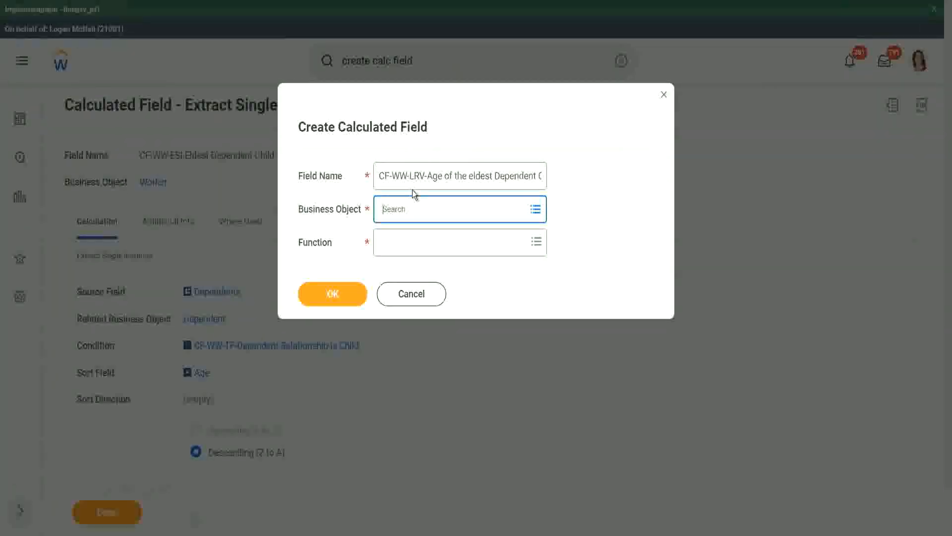
{"action": "type", "text": "worker"}
{"action": "key", "text": "Return"}
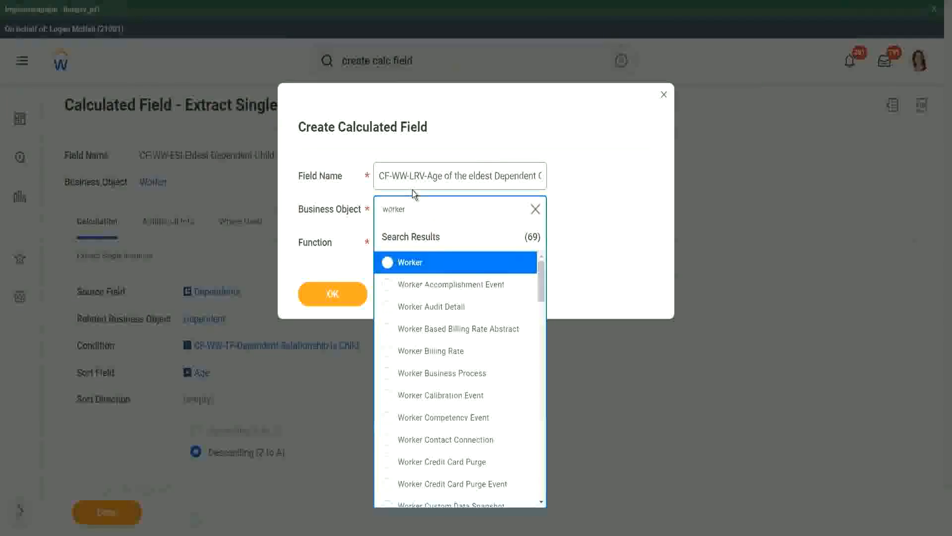
{"action": "left_click", "coordinate": [388, 268]}
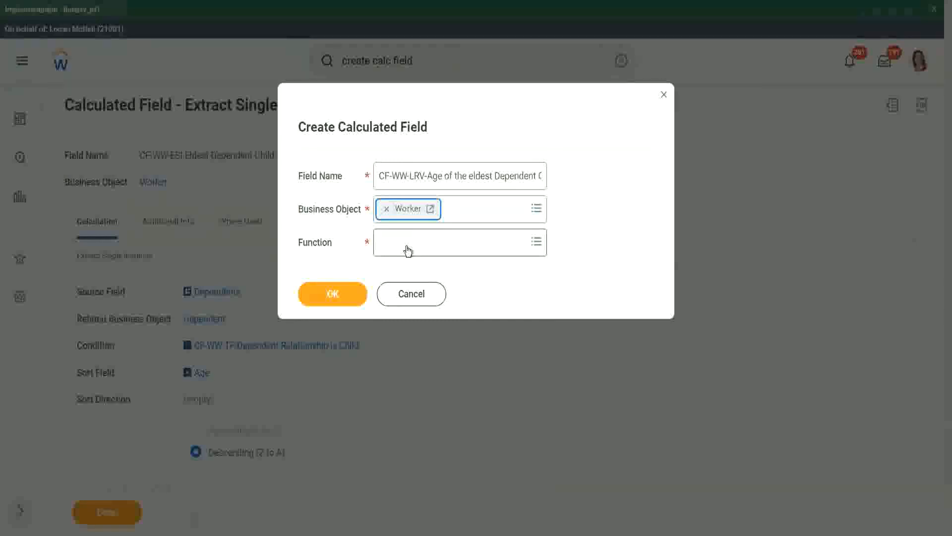
{"action": "left_click", "coordinate": [407, 248]}
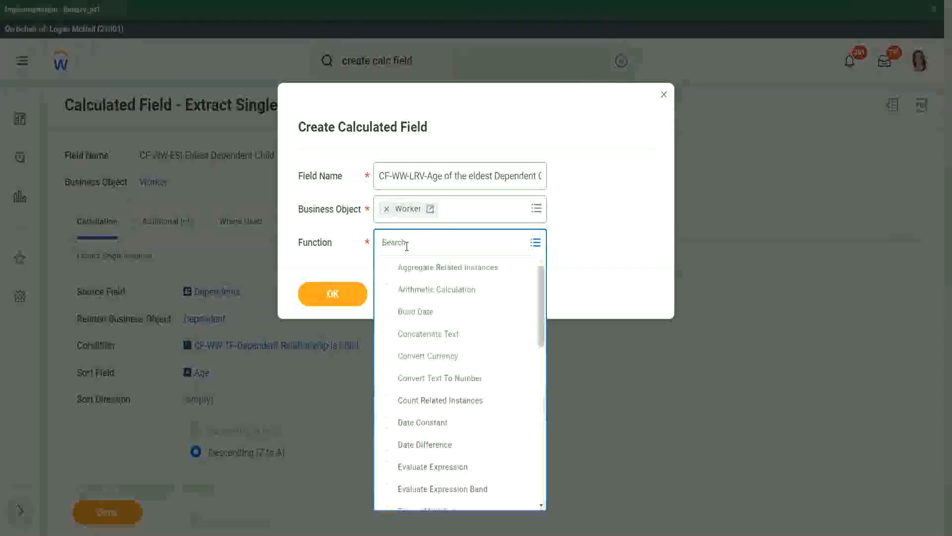
{"action": "type", "text": "lo"}
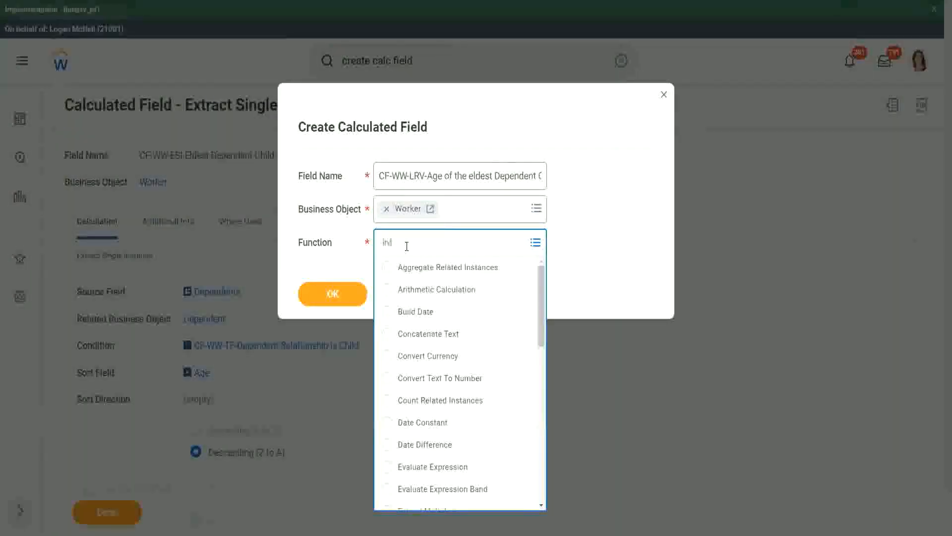
{"action": "key", "text": "Return"}
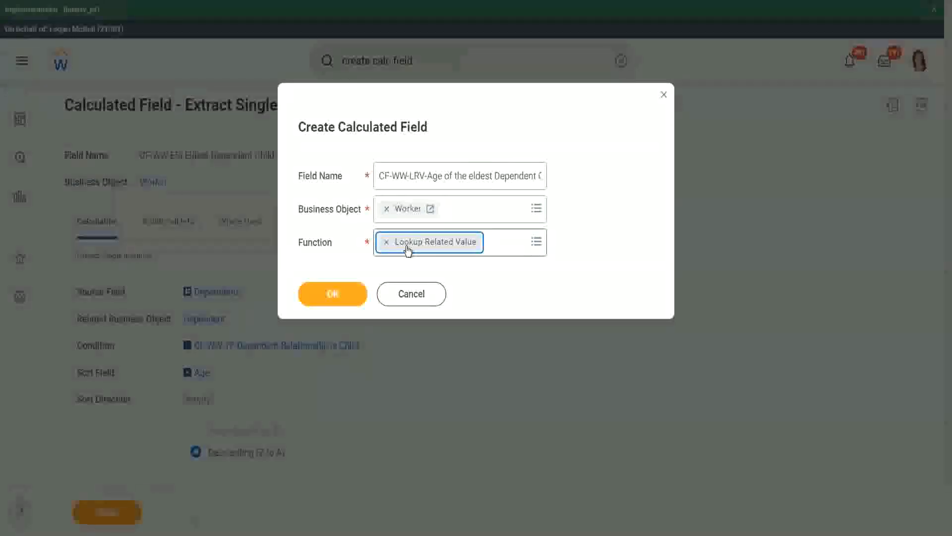
{"action": "left_click", "coordinate": [332, 296]}
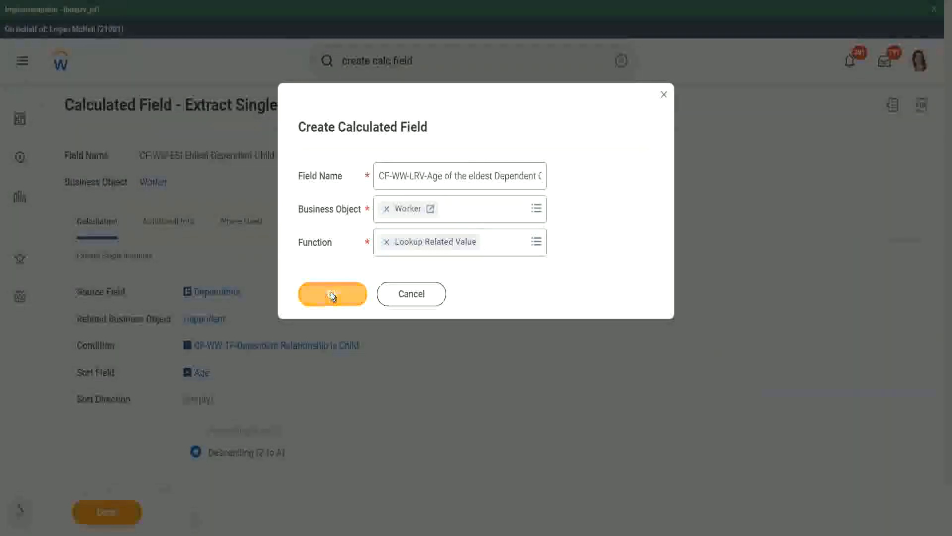